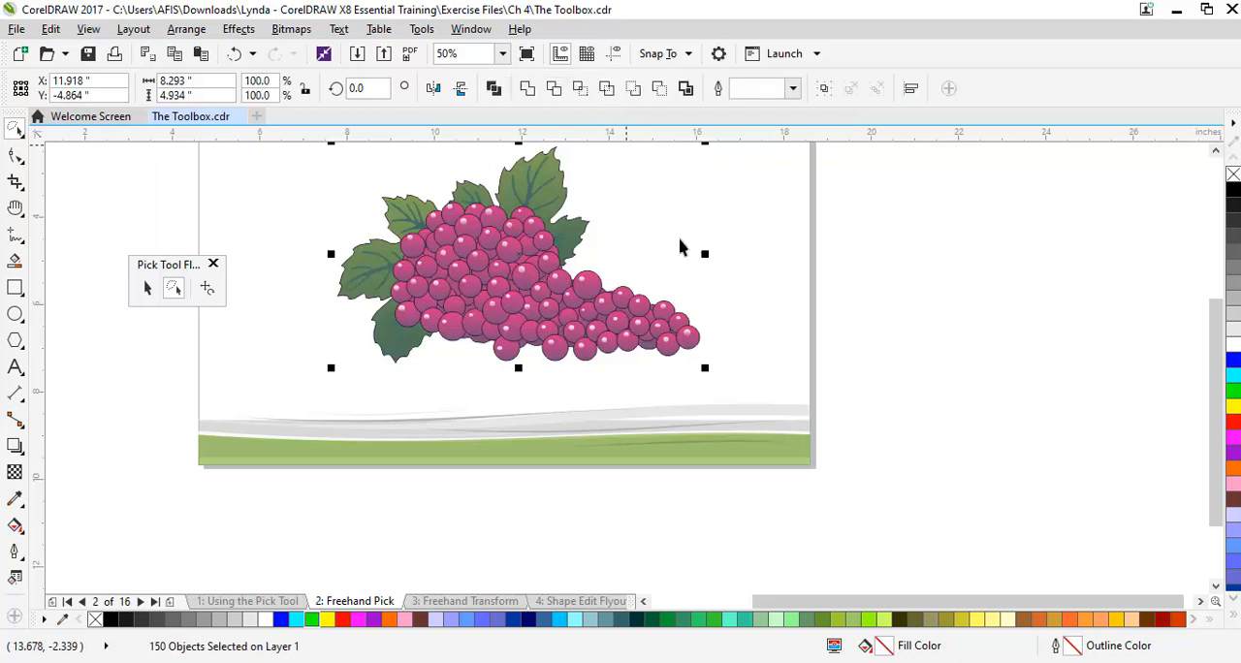
Isolate the grape at the far tip of the bunch with Freehand Pick, move it out into the blank area, and undo the move
scroll(703, 285, up, 1)
click(703, 377)
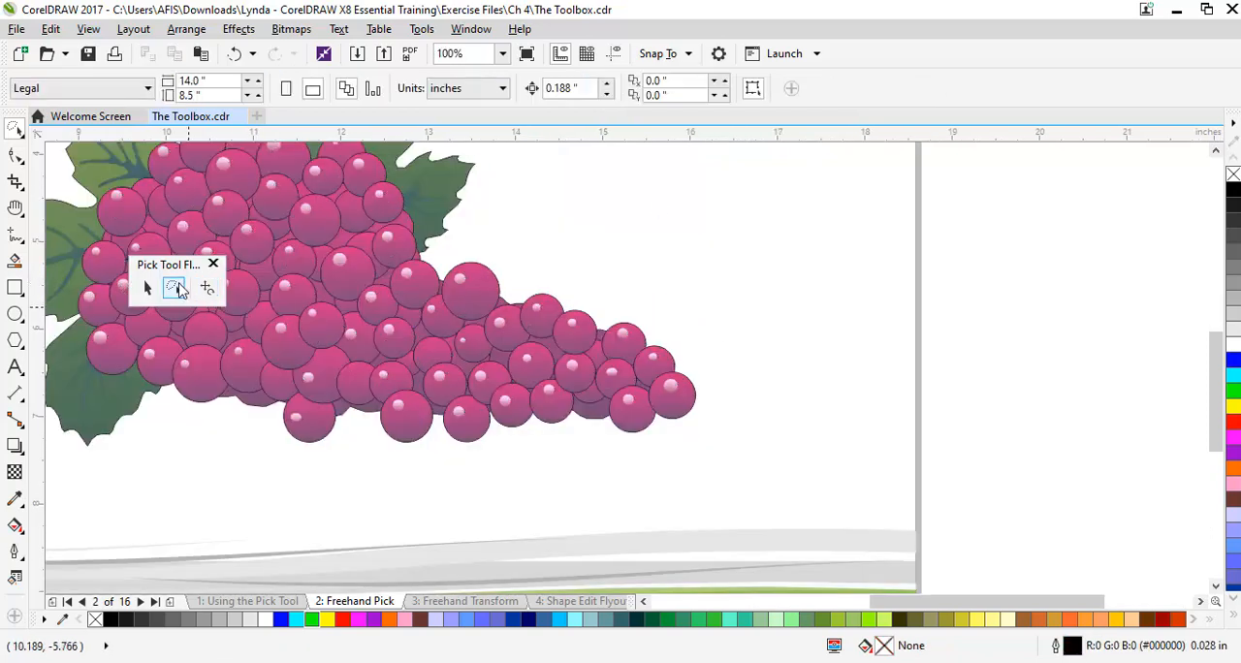
click(174, 289)
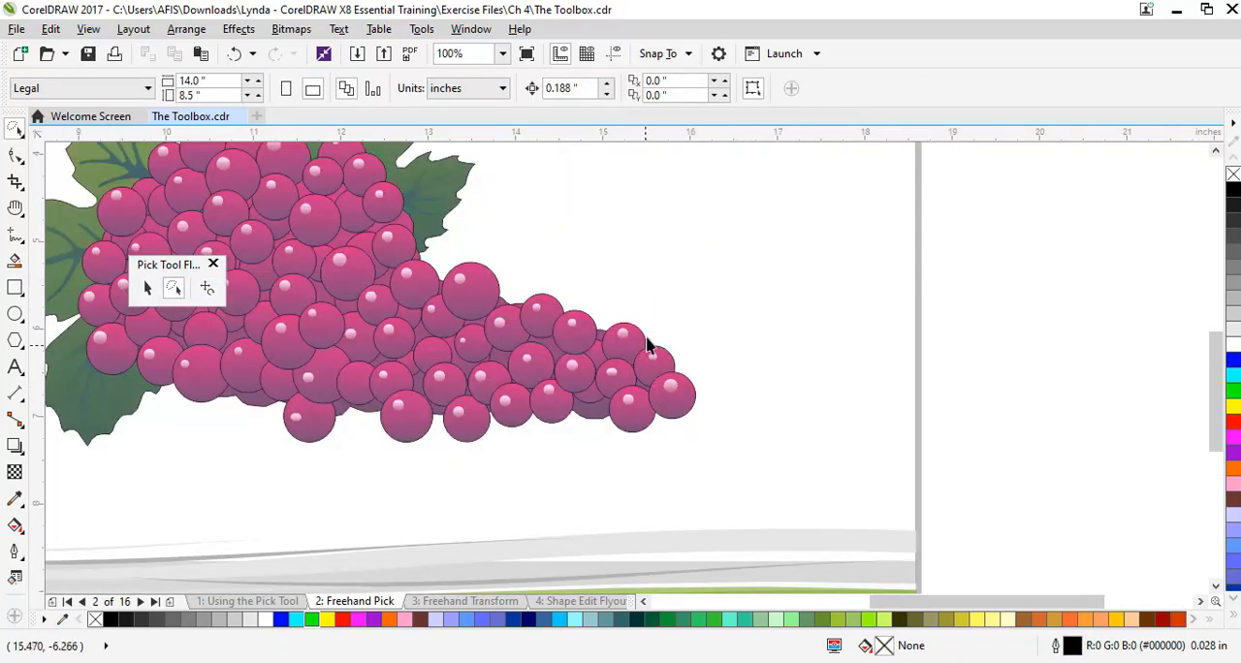
mouse_move(667, 451)
mouse_down()
mouse_move(646, 452)
mouse_move(649, 438)
mouse_move(701, 430)
mouse_move(704, 366)
mouse_up()
click(704, 361)
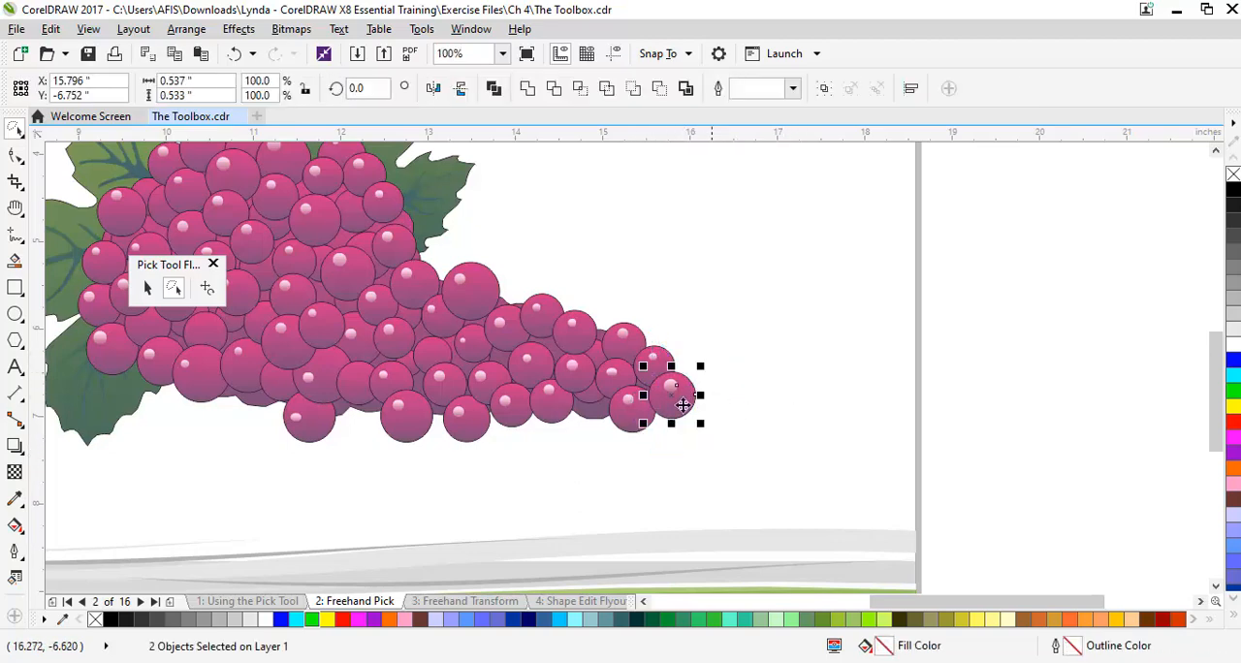
drag(674, 405, 788, 357)
click(908, 359)
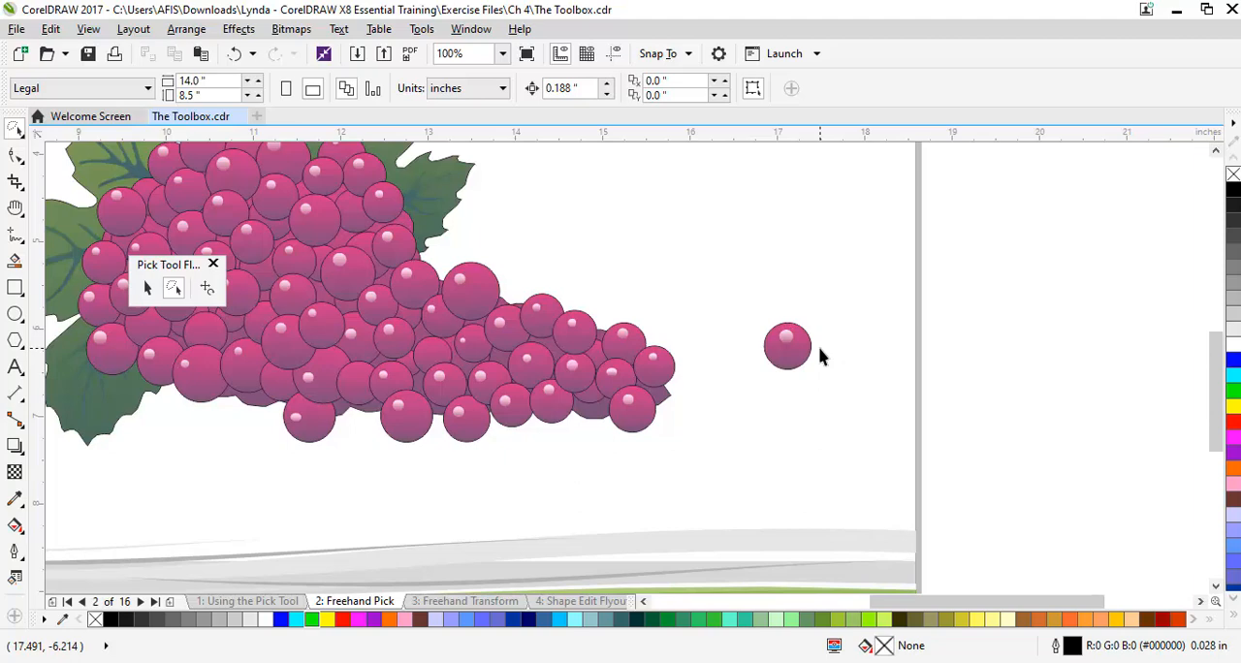
key(ctrl+z)
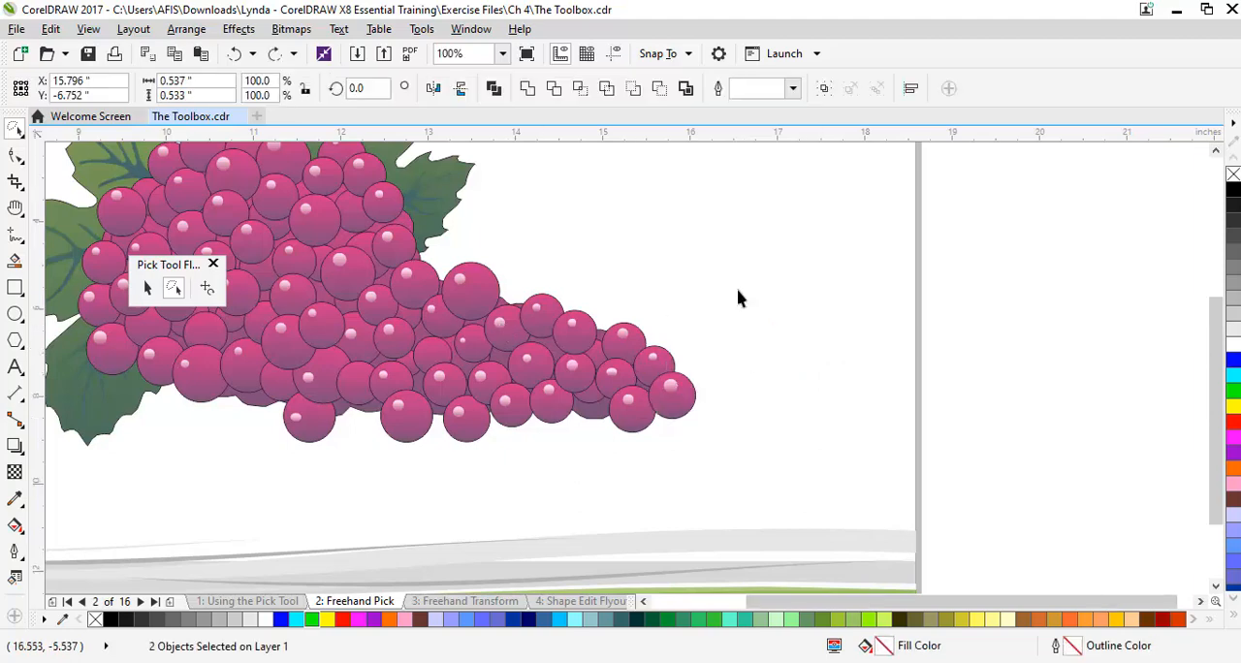
Go to page 3, Freehand Transform, and activate the Free Transform tool
scroll(737, 294, down, 3)
scroll(737, 296, up, 1)
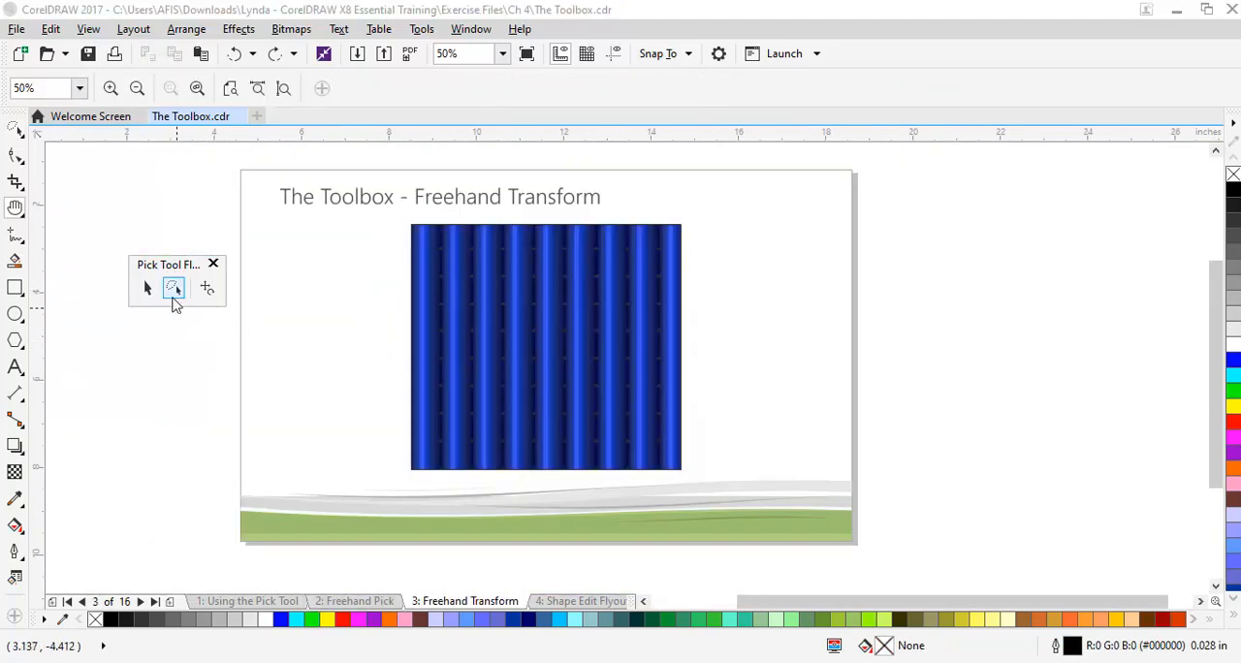
click(173, 288)
click(378, 601)
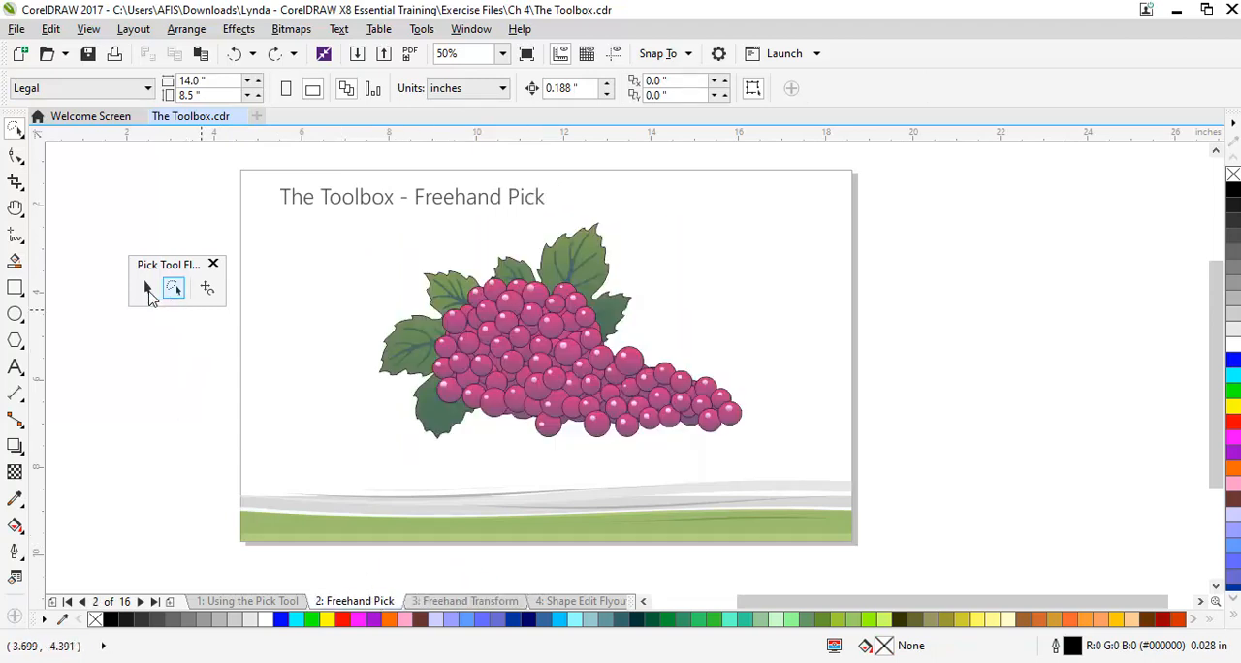
click(207, 286)
click(465, 601)
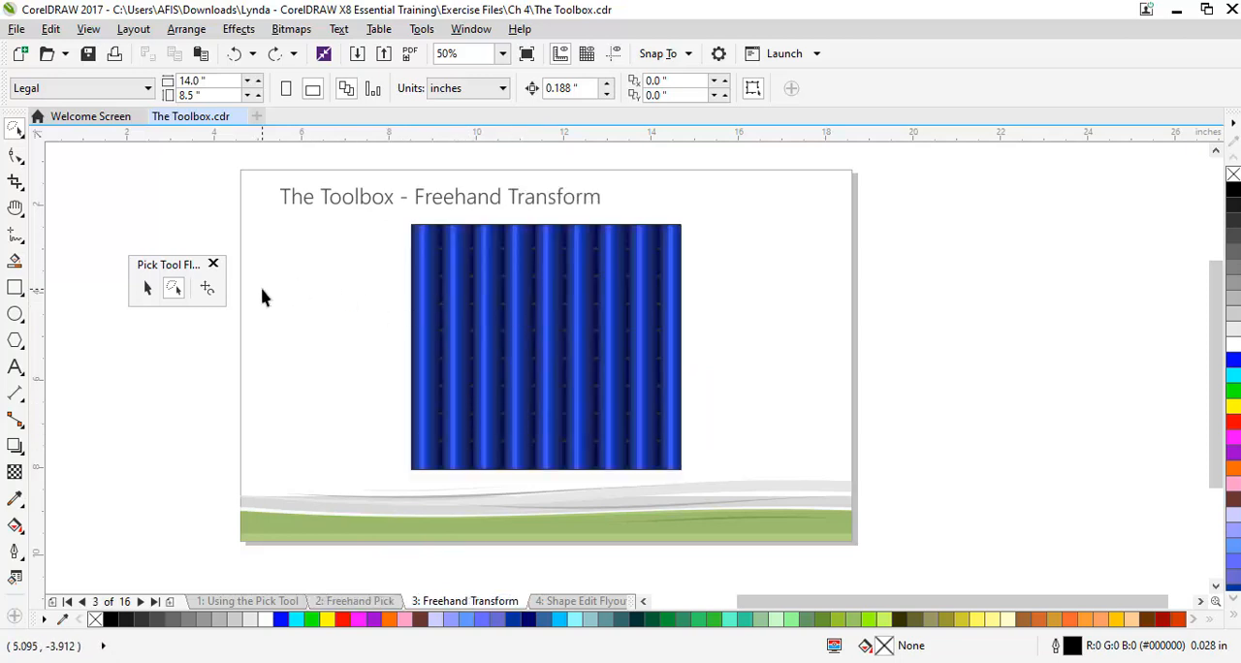
click(208, 289)
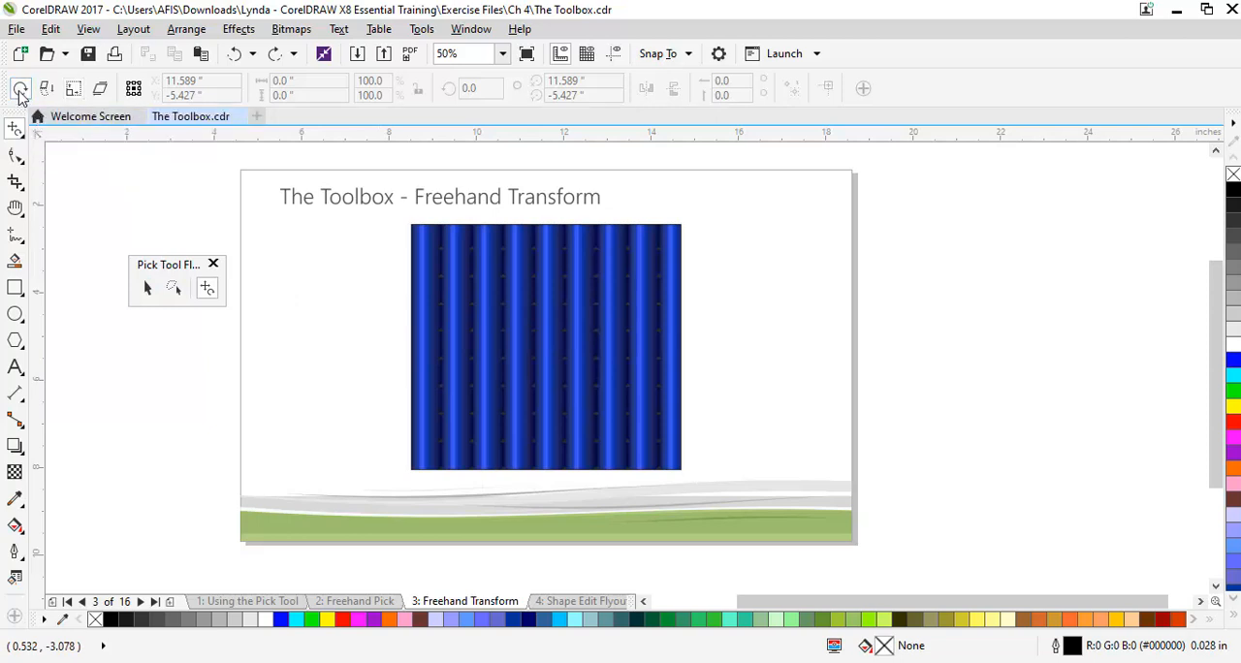
Try free rotation of the blue pattern rectangle about several pivot points and undo the rotations
click(540, 330)
drag(540, 330, 607, 380)
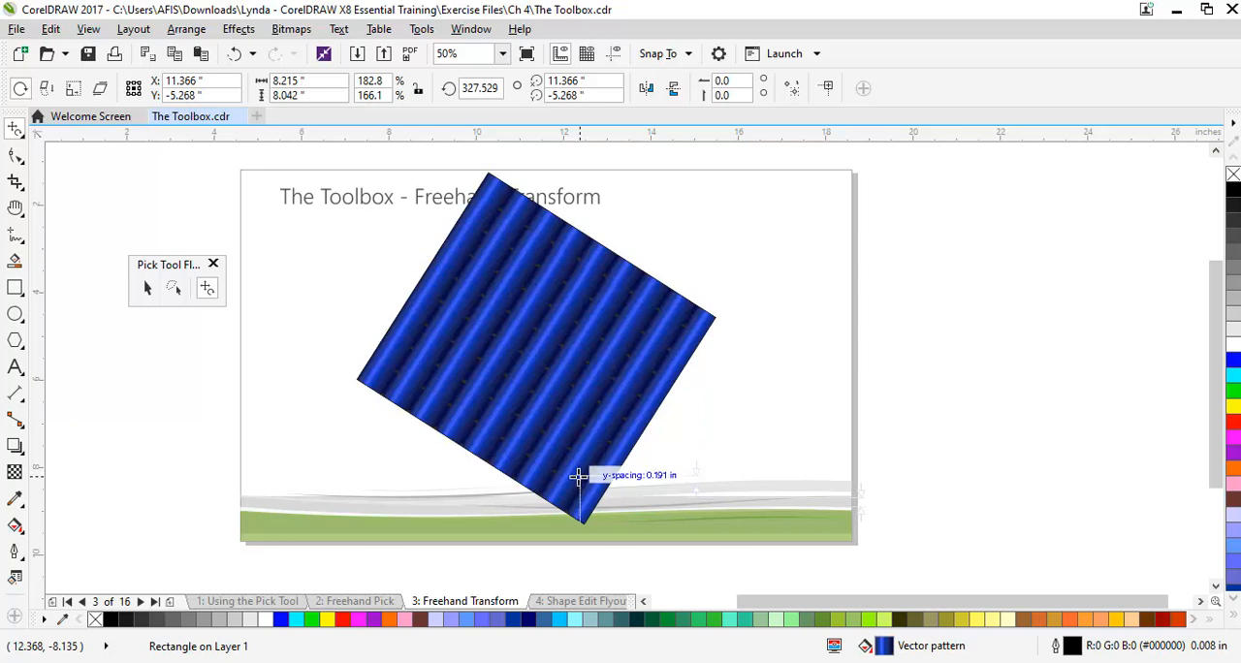
mouse_move(571, 485)
mouse_down()
mouse_move(566, 464)
mouse_move(584, 437)
mouse_move(620, 471)
mouse_move(627, 498)
mouse_up()
mouse_move(571, 341)
mouse_down()
mouse_move(521, 382)
mouse_move(585, 447)
mouse_move(634, 389)
mouse_move(723, 427)
mouse_up()
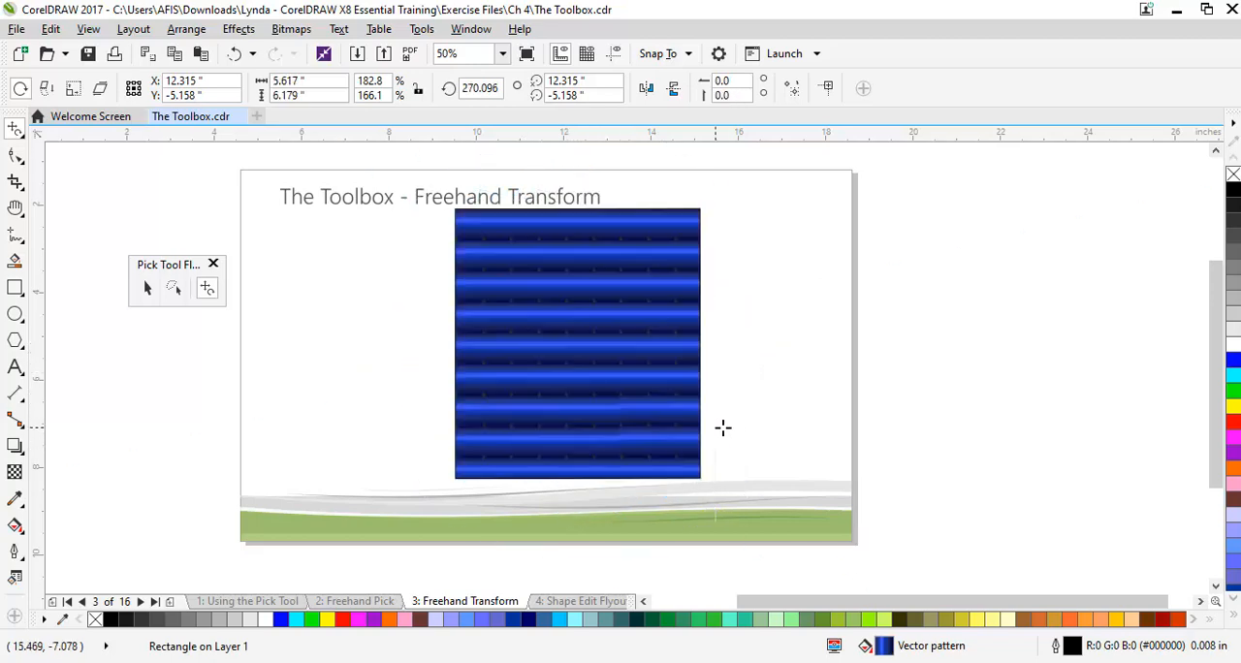
key(ctrl+z)
key(ctrl+z)
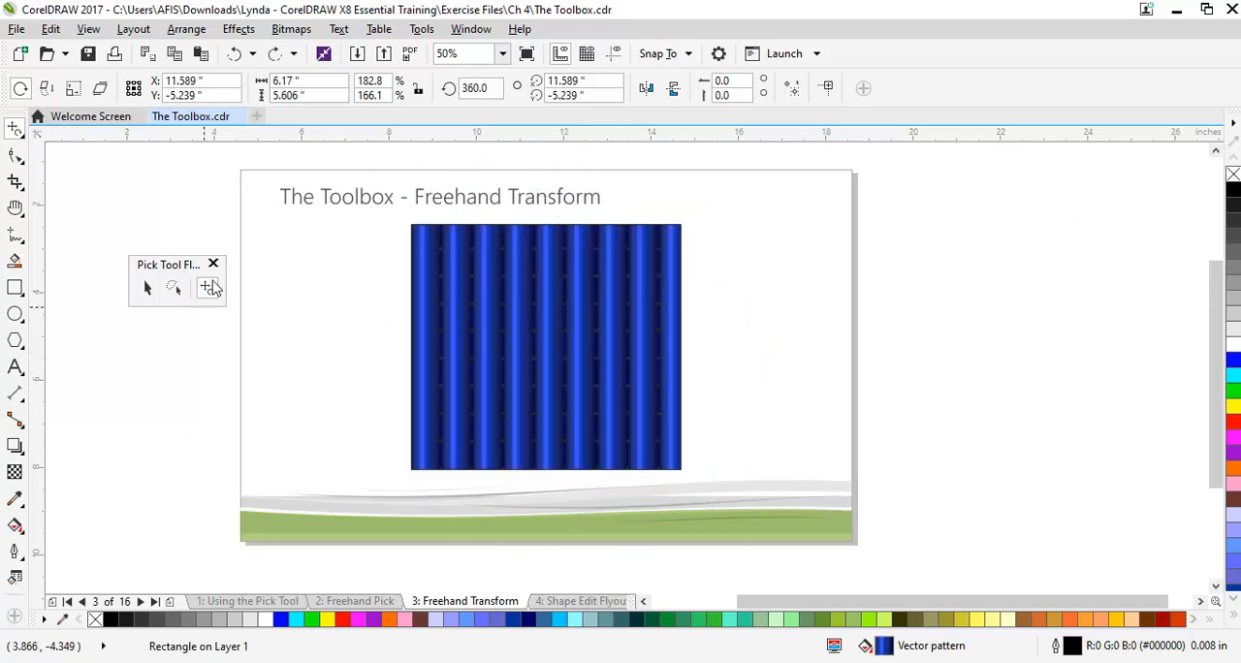
Try free angle reflection of the blue pattern rectangle about its center and undo the reflections
click(48, 89)
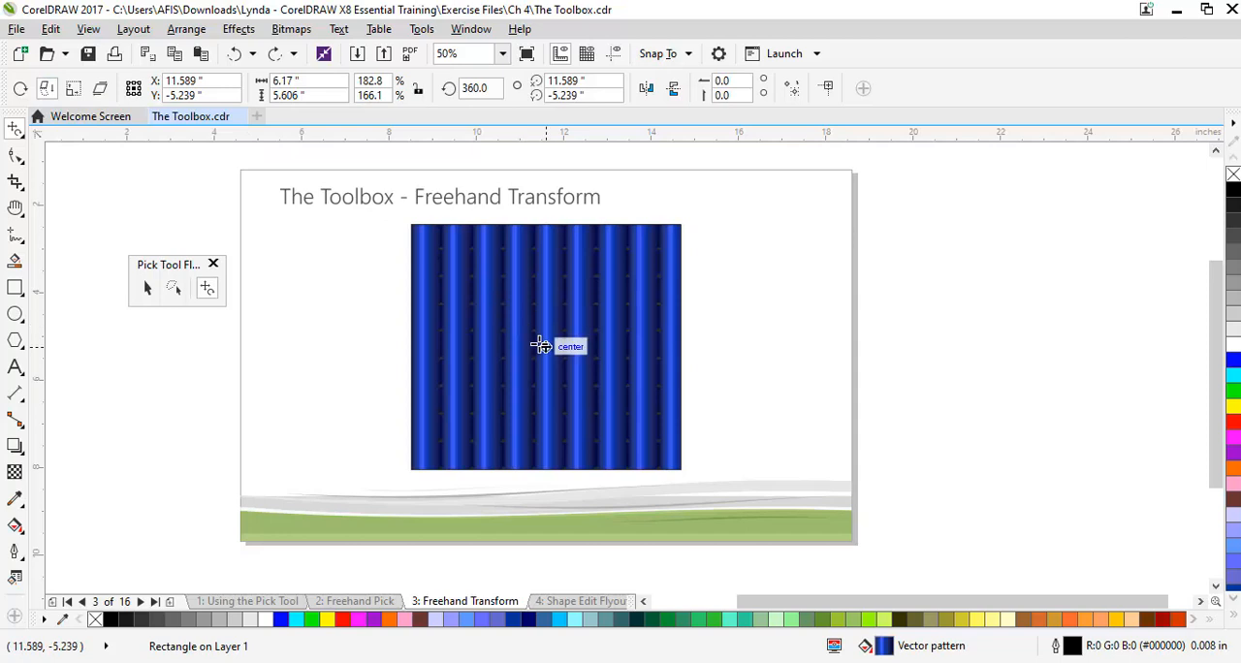
drag(547, 345, 597, 362)
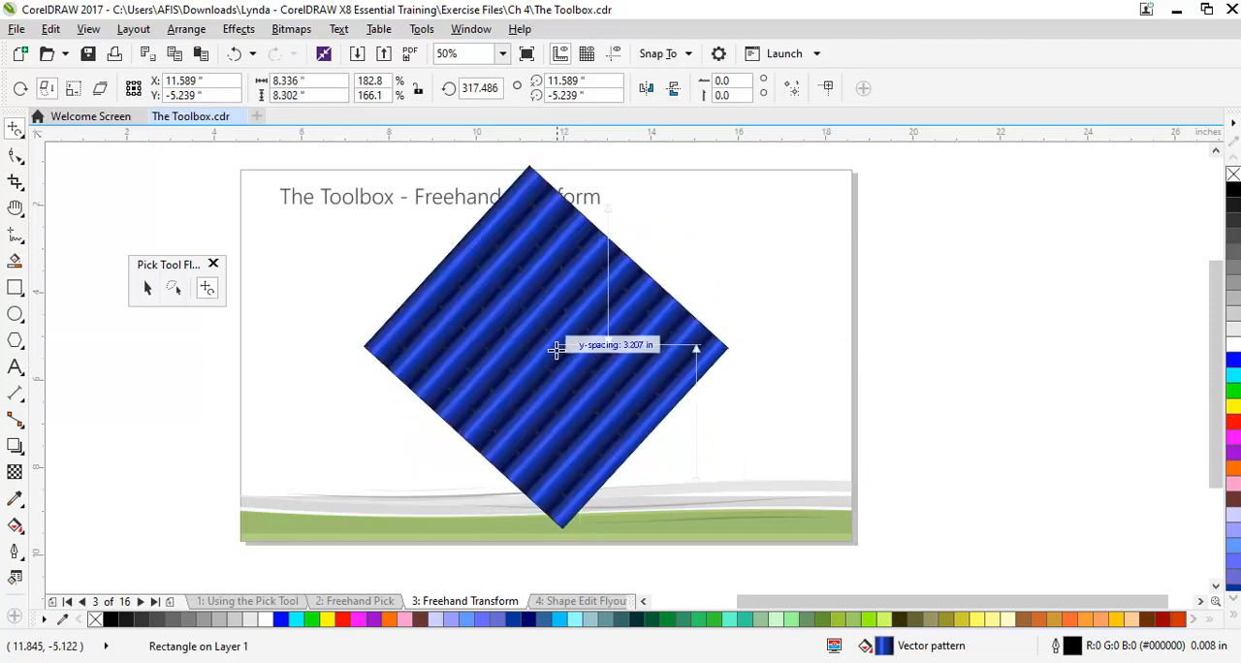
drag(547, 347, 570, 415)
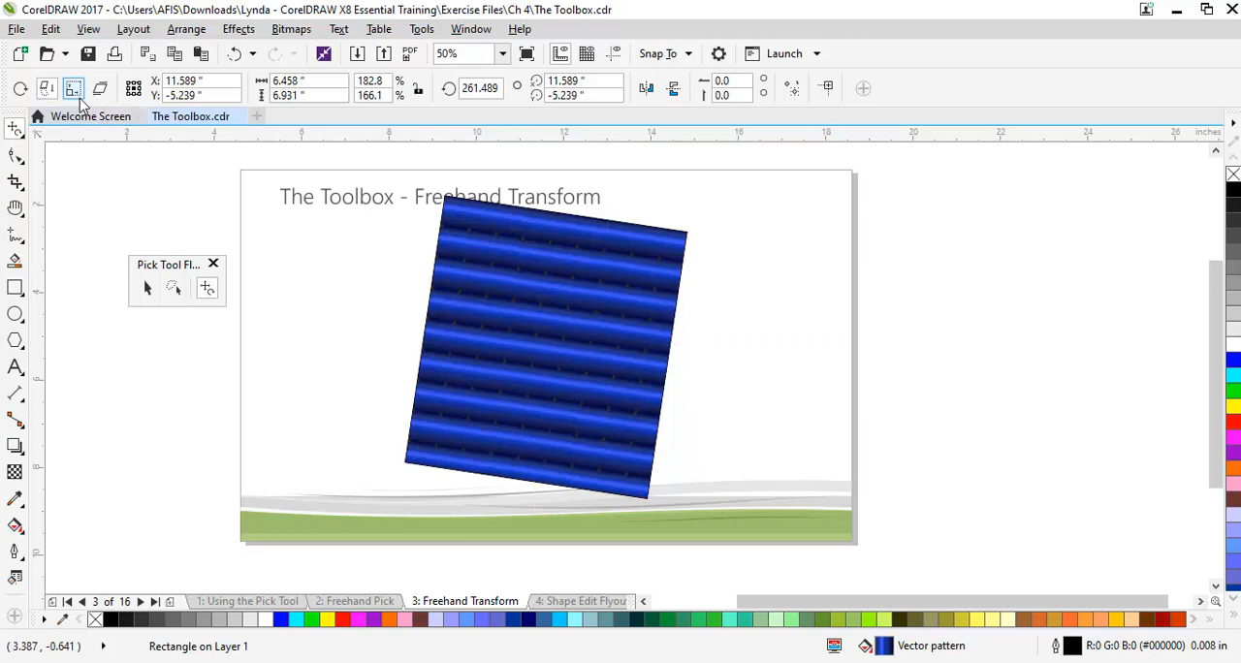
key(ctrl+z)
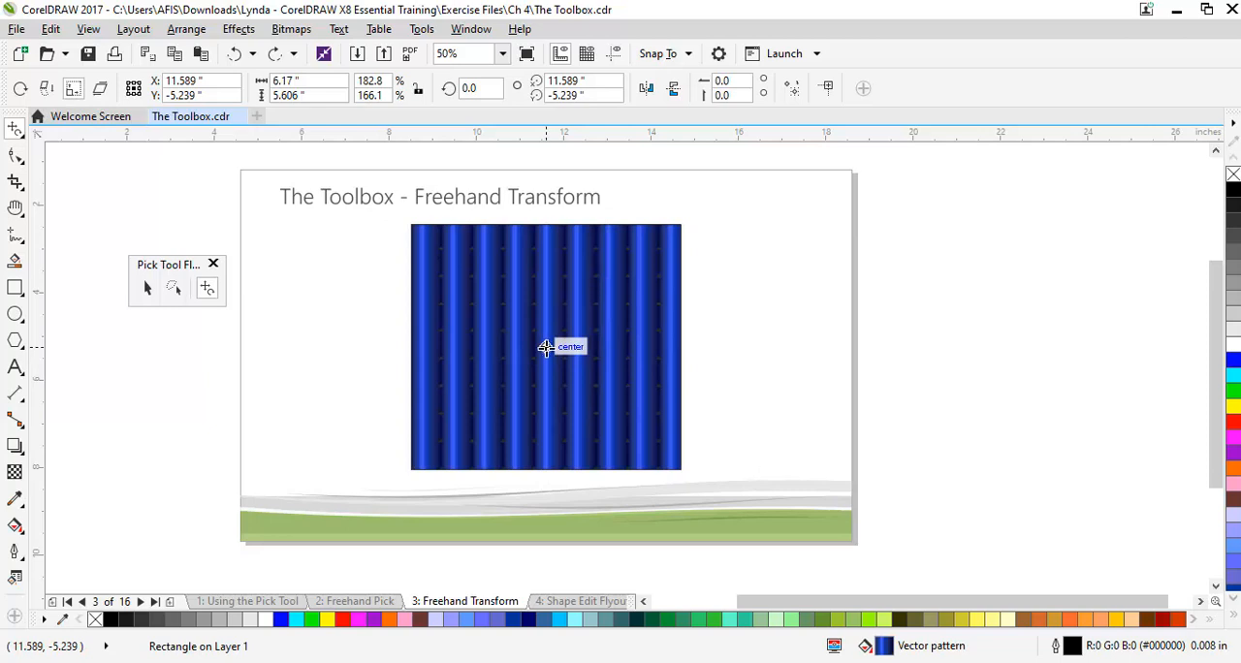
Try free and constrained scaling of the blue pattern rectangle from its center, undo it, and return to the Freehand Transform page
drag(546, 347, 619, 333)
key(ctrl+z)
key(ctrl)
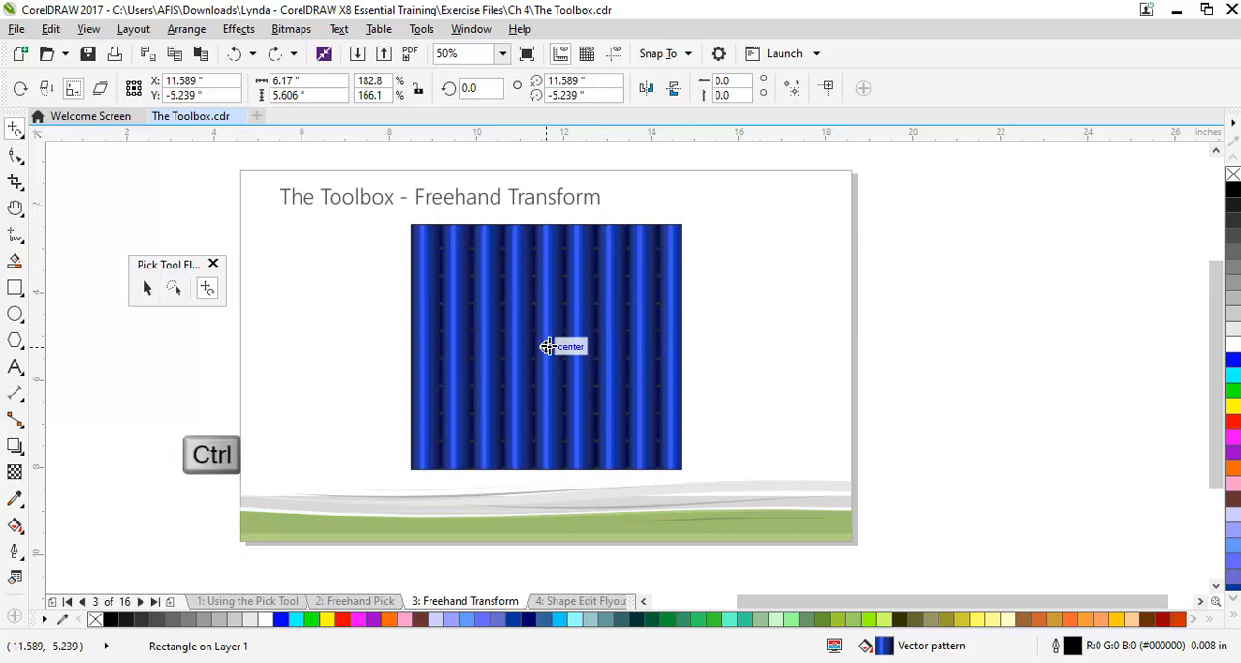
mouse_move(546, 346)
mouse_down()
mouse_move(564, 351)
mouse_move(583, 327)
mouse_move(521, 349)
mouse_move(575, 324)
mouse_move(538, 332)
mouse_move(572, 312)
mouse_move(515, 348)
mouse_move(600, 308)
mouse_move(534, 352)
mouse_up()
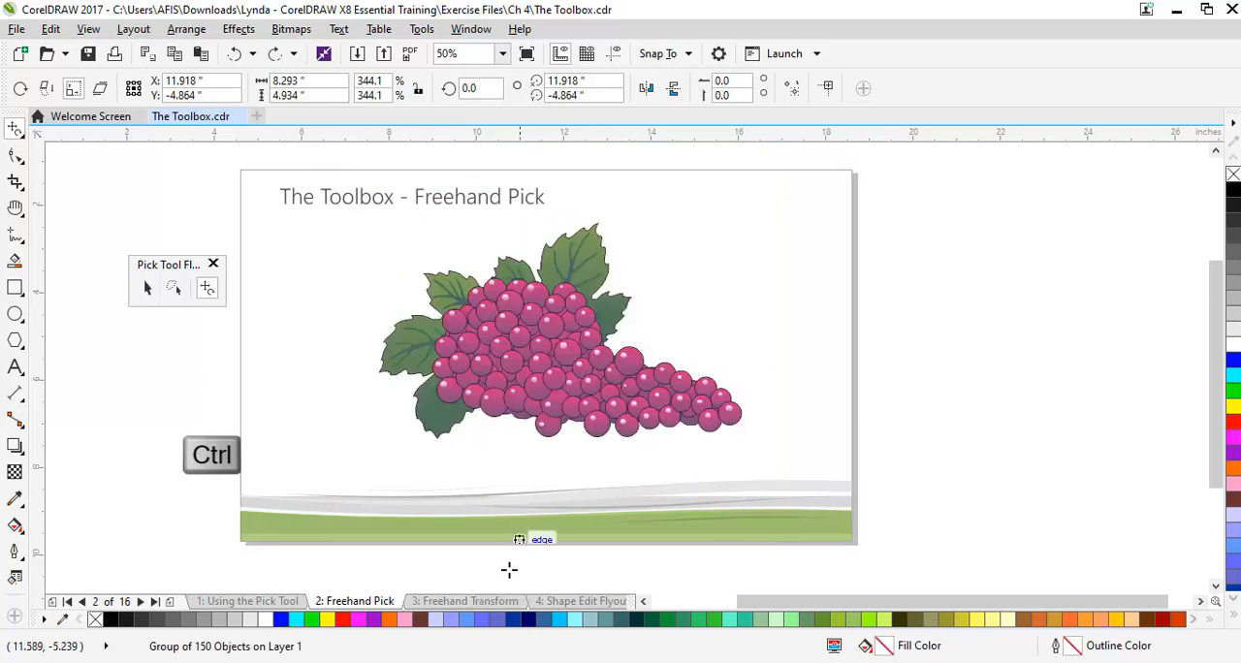
click(499, 602)
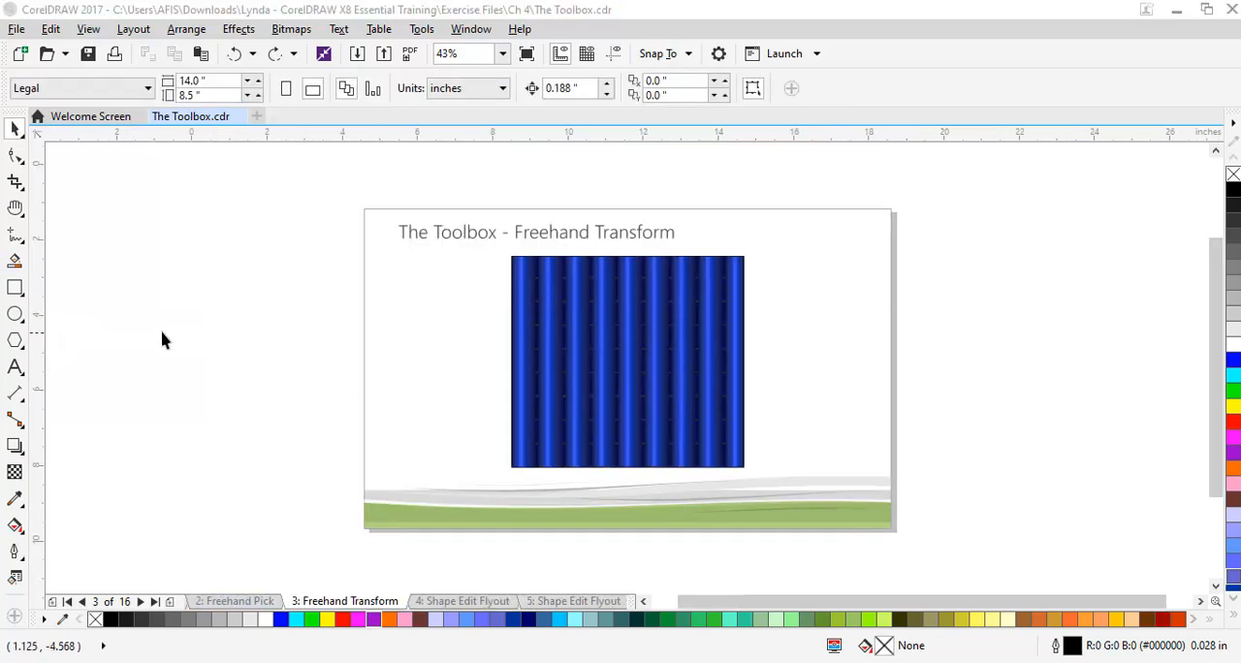
Open page 4, Shape Edit Flyout, then detach the shape editing flyout beside the page and activate the Shape tool
click(20, 162)
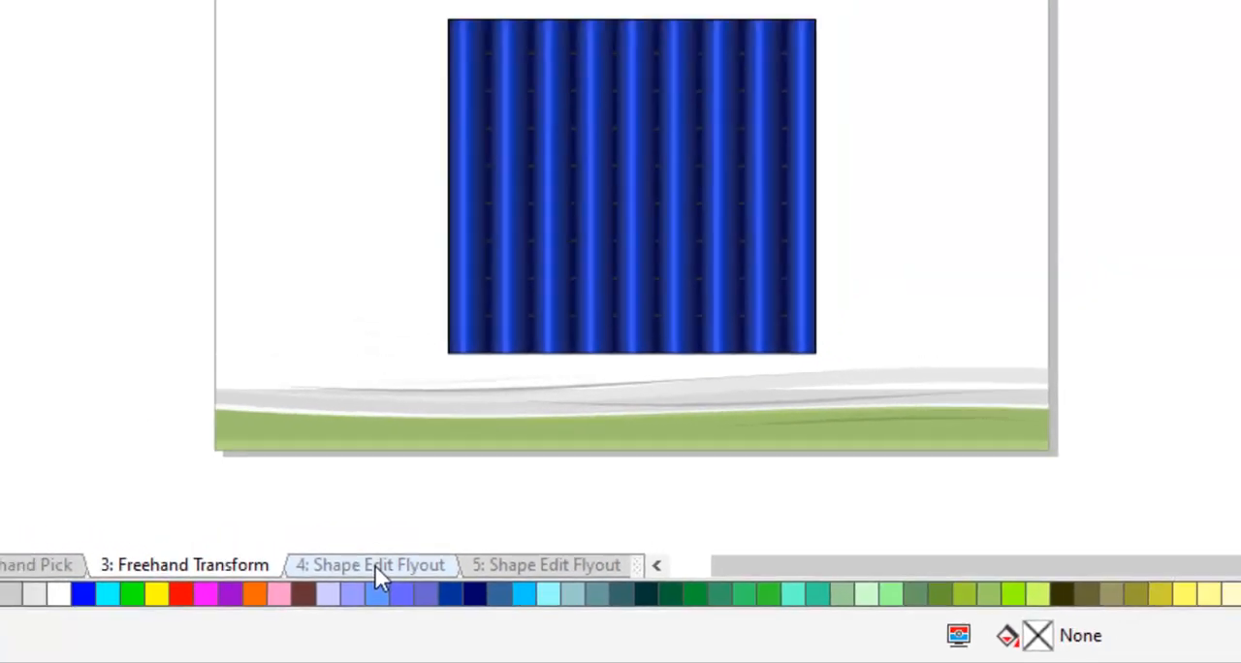
click(321, 544)
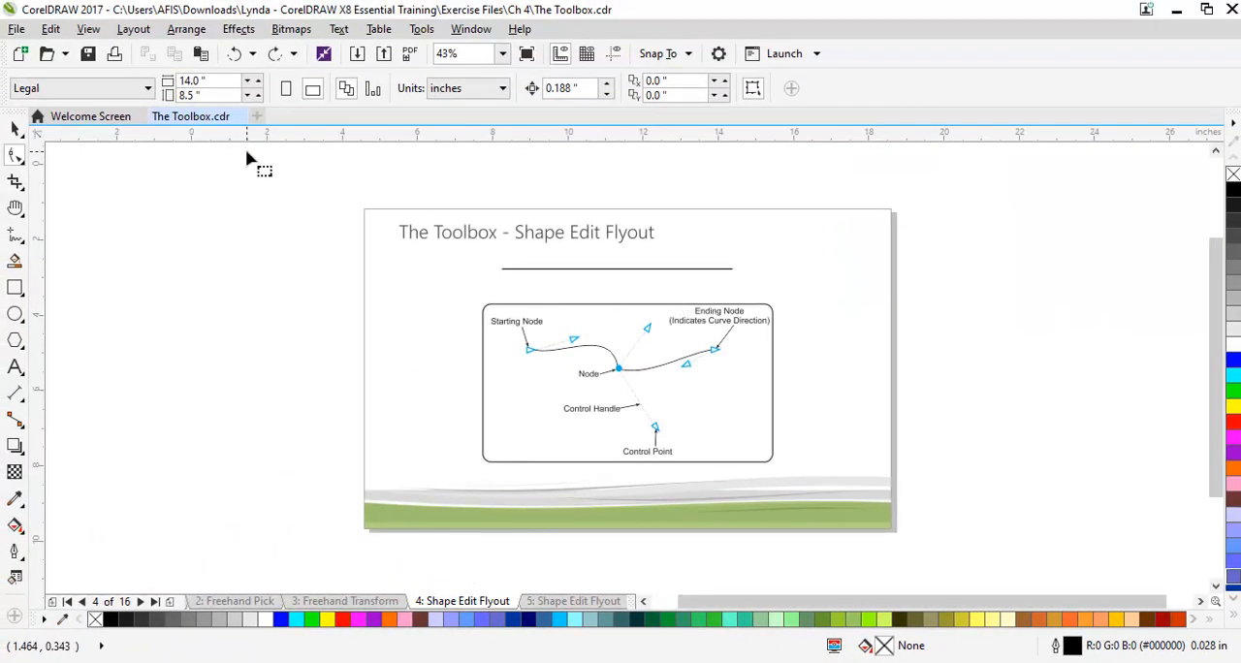
click(13, 158)
mouse_move(60, 145)
mouse_down()
mouse_move(254, 206)
mouse_move(269, 226)
mouse_move(265, 213)
mouse_up()
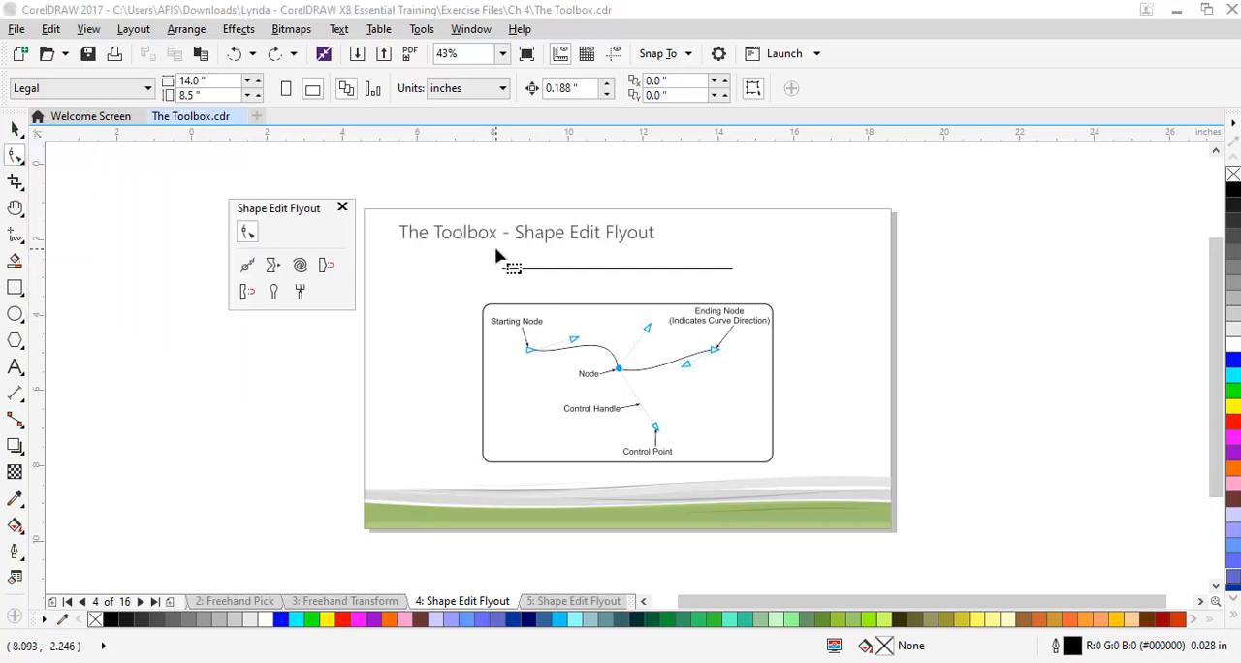
click(244, 232)
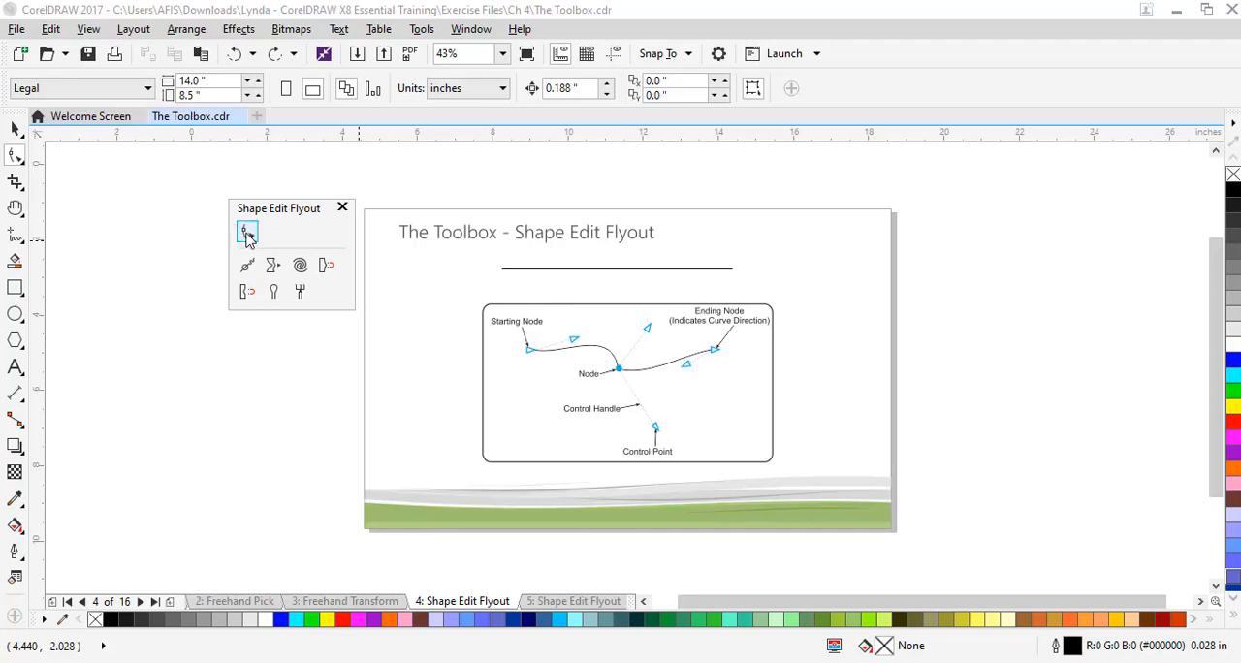
Select the horizontal line above the node diagram for shape editing and pick its middle node
click(626, 269)
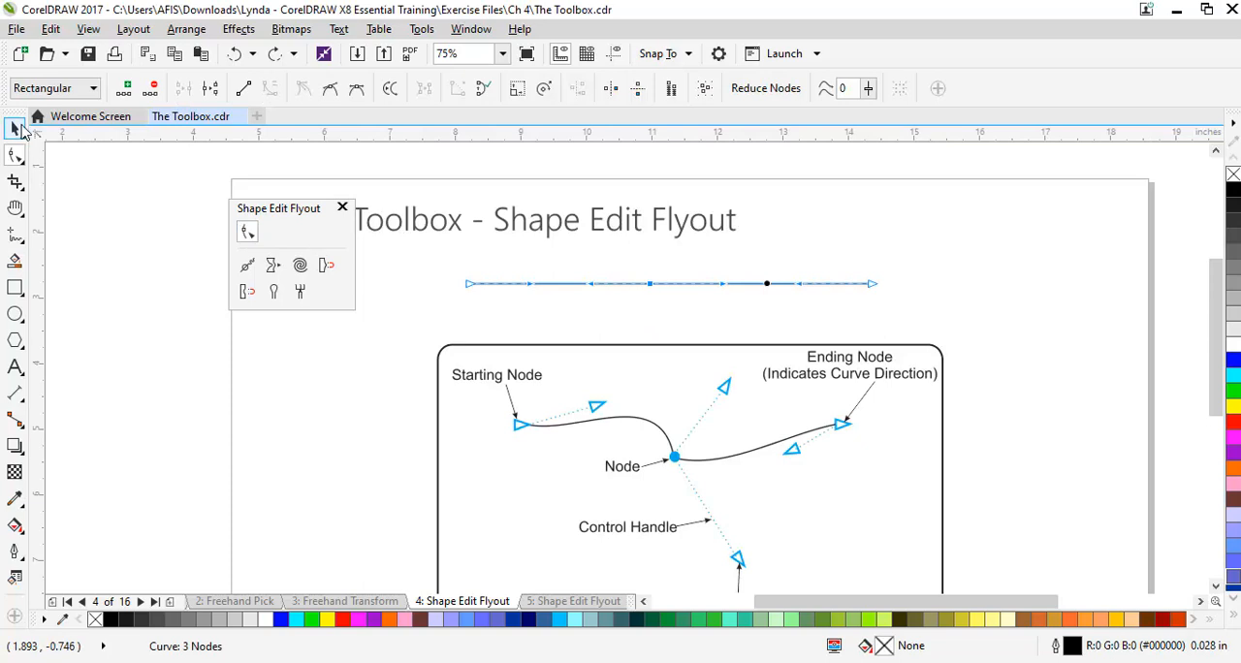
click(14, 129)
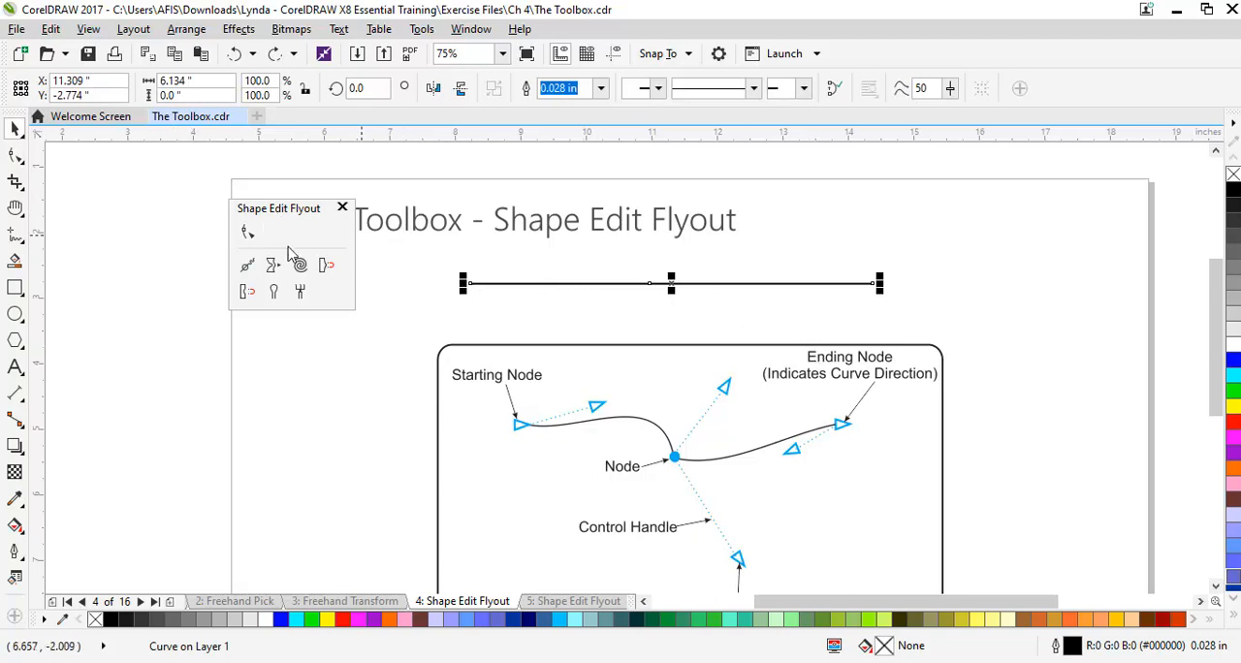
click(247, 230)
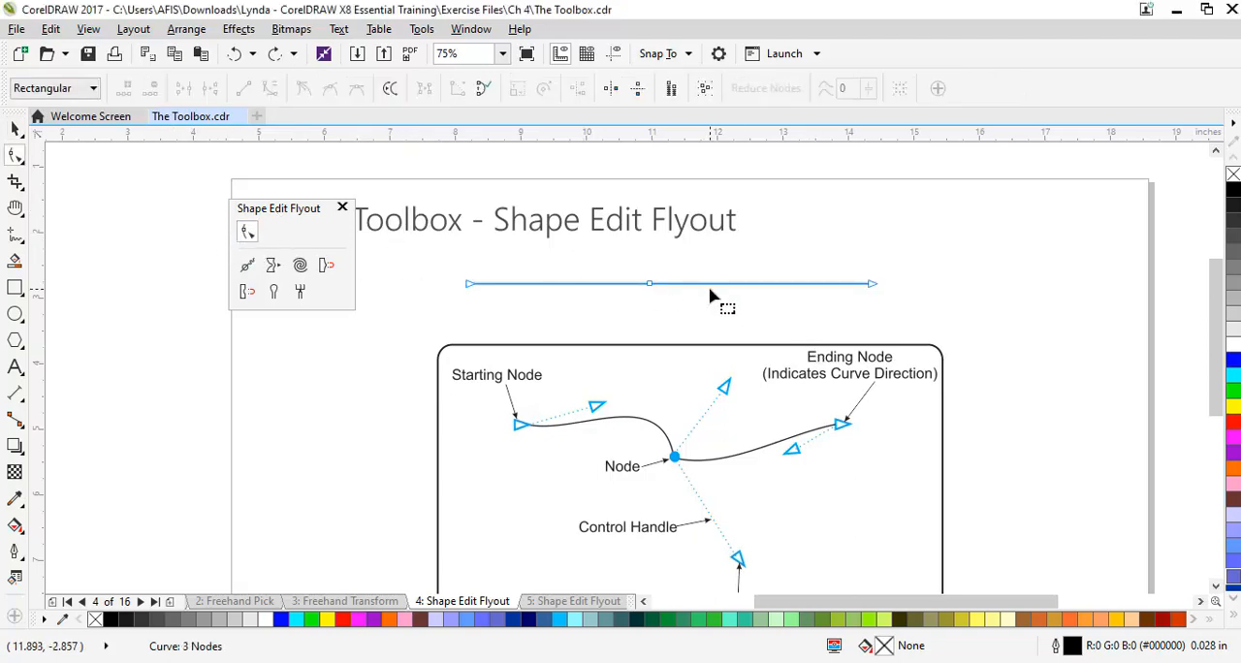
click(650, 285)
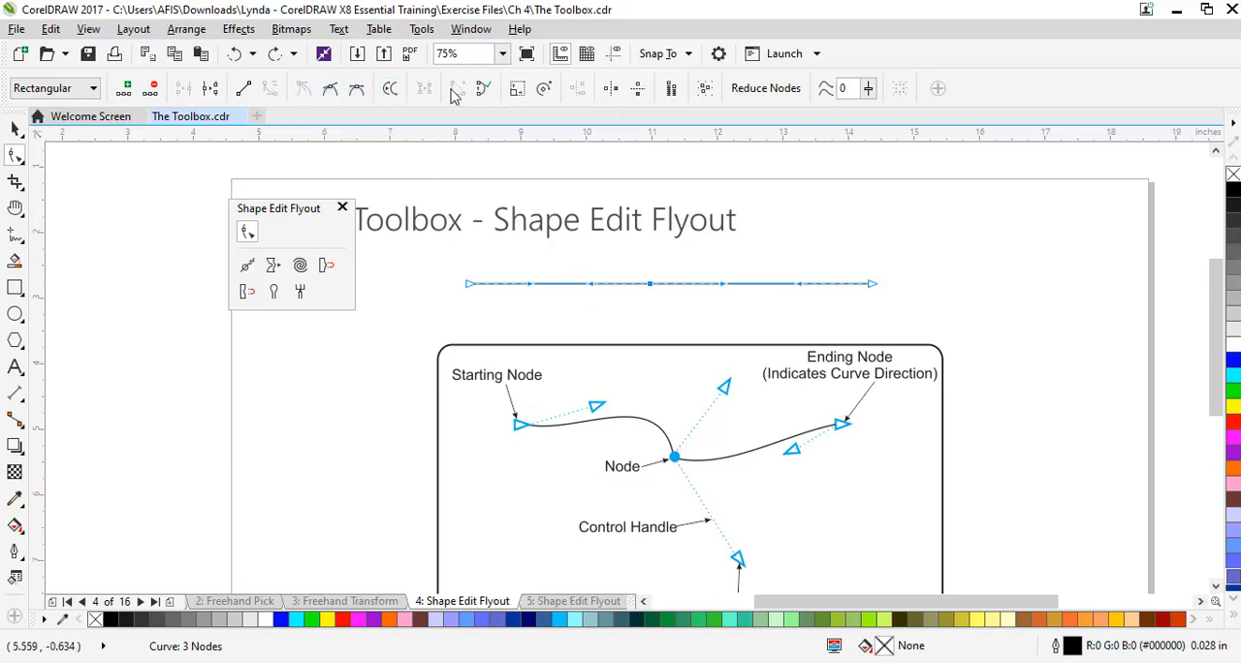
Switch the line's middle node through the smooth, cusp and symmetrical node types
click(330, 88)
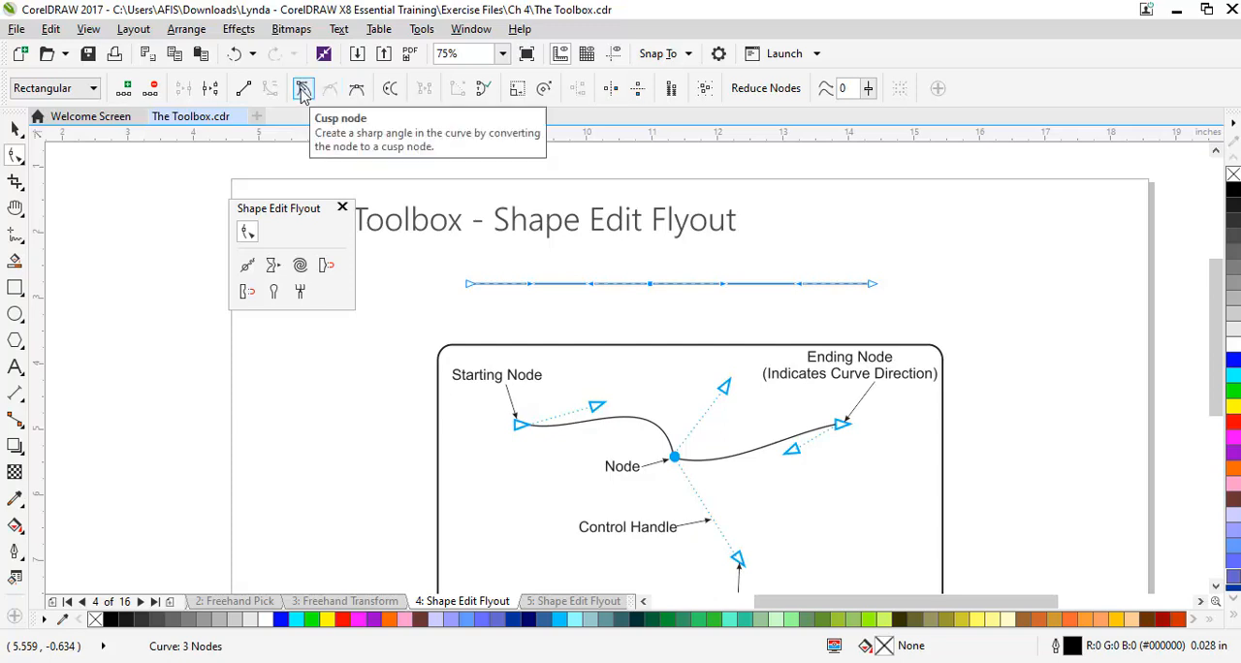
click(306, 89)
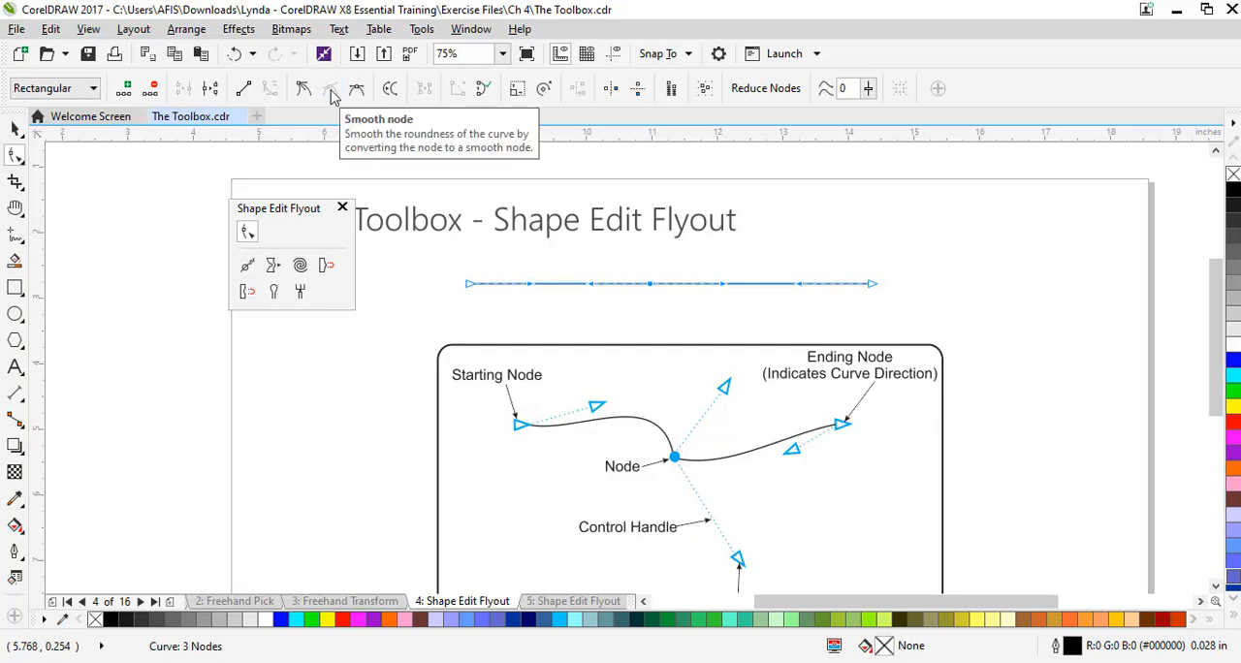
click(356, 95)
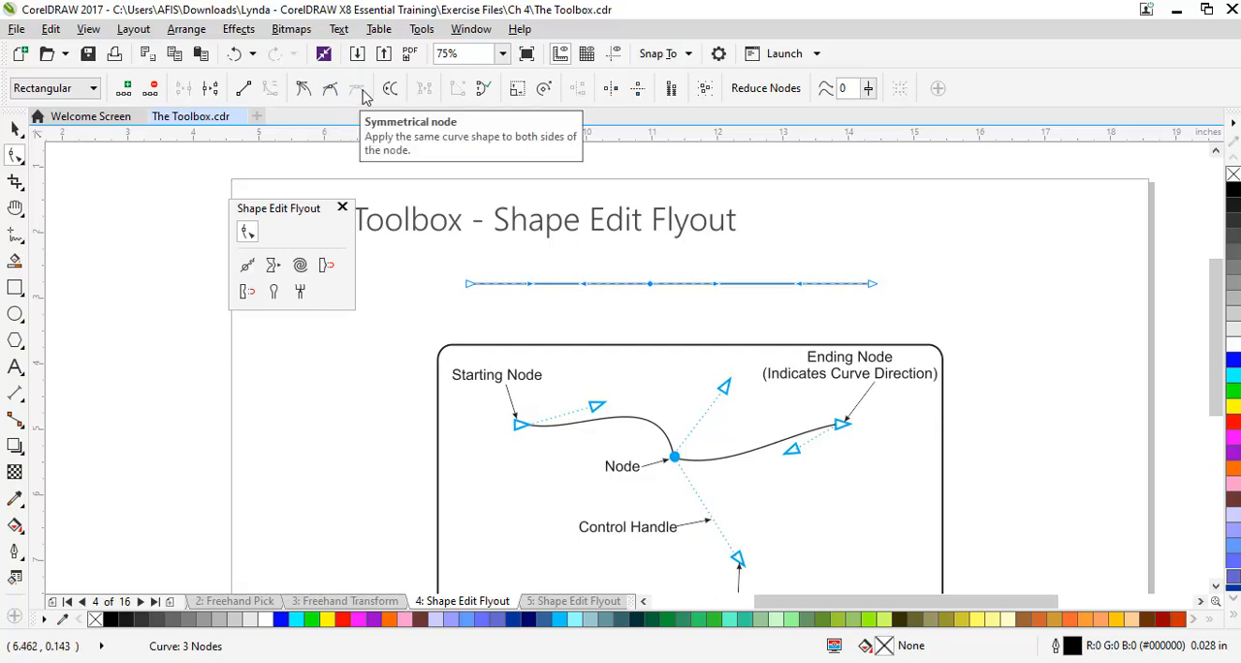
Make the middle node a cusp, bend the line segment on its left downward, and undo the bend
click(304, 88)
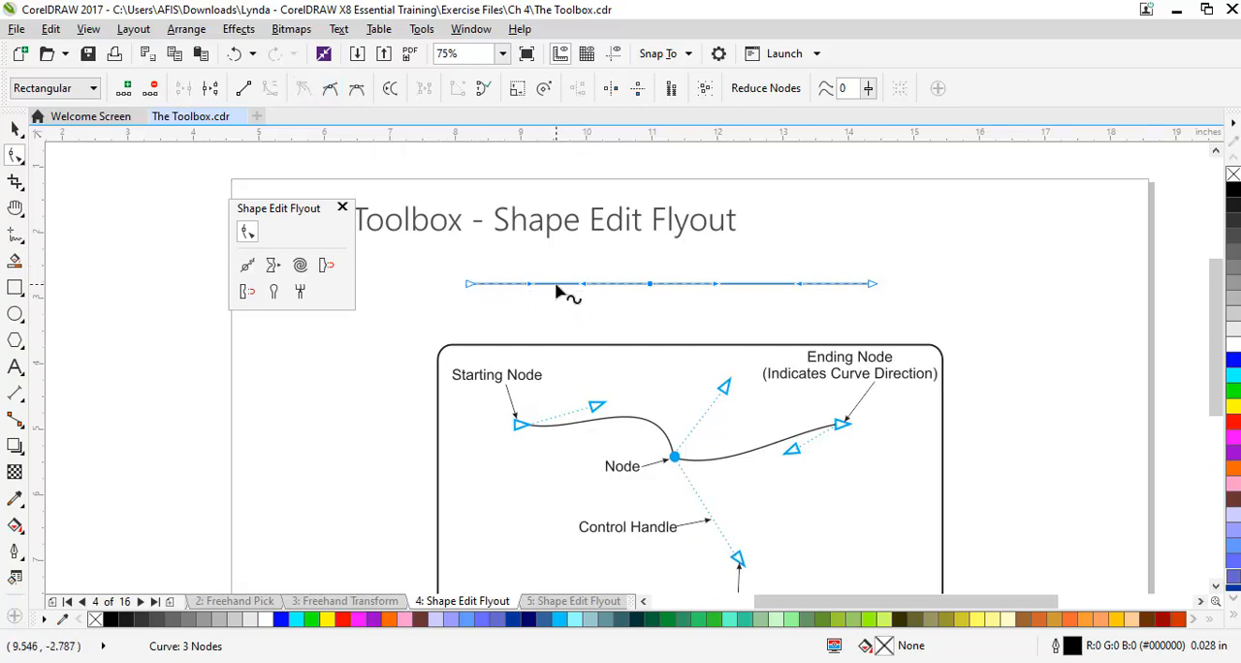
drag(558, 291, 562, 323)
key(ctrl+z)
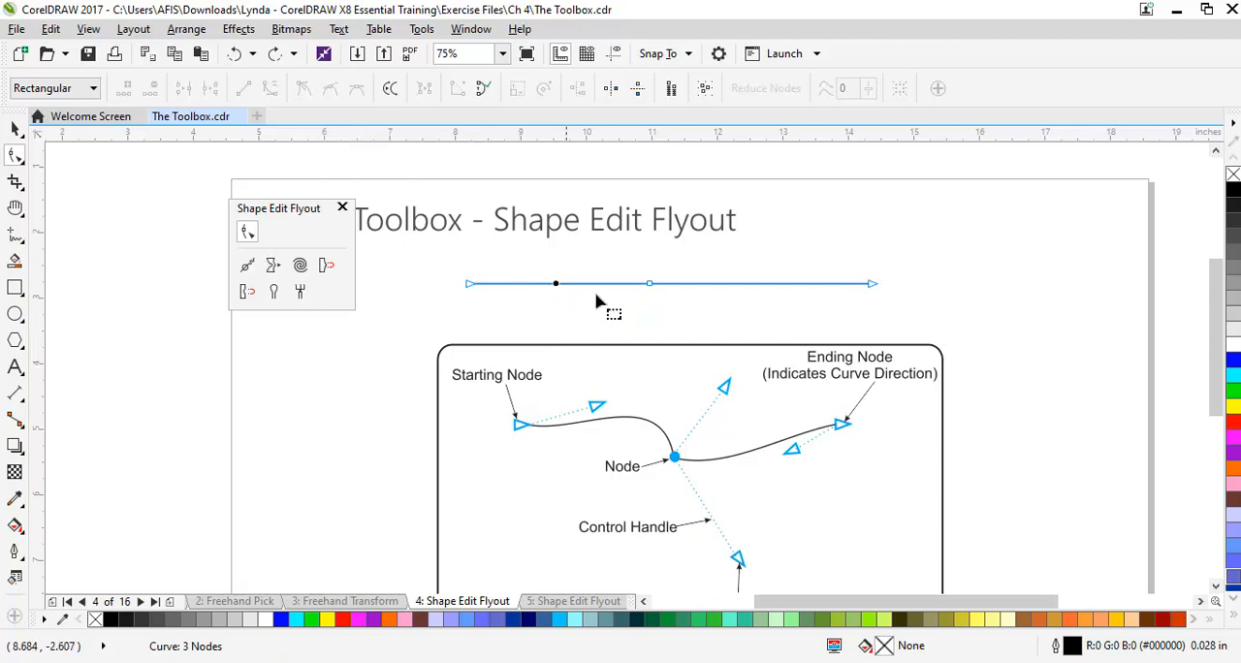
Convert the line's middle node to a smooth node and bend the segment on its left downward
click(650, 286)
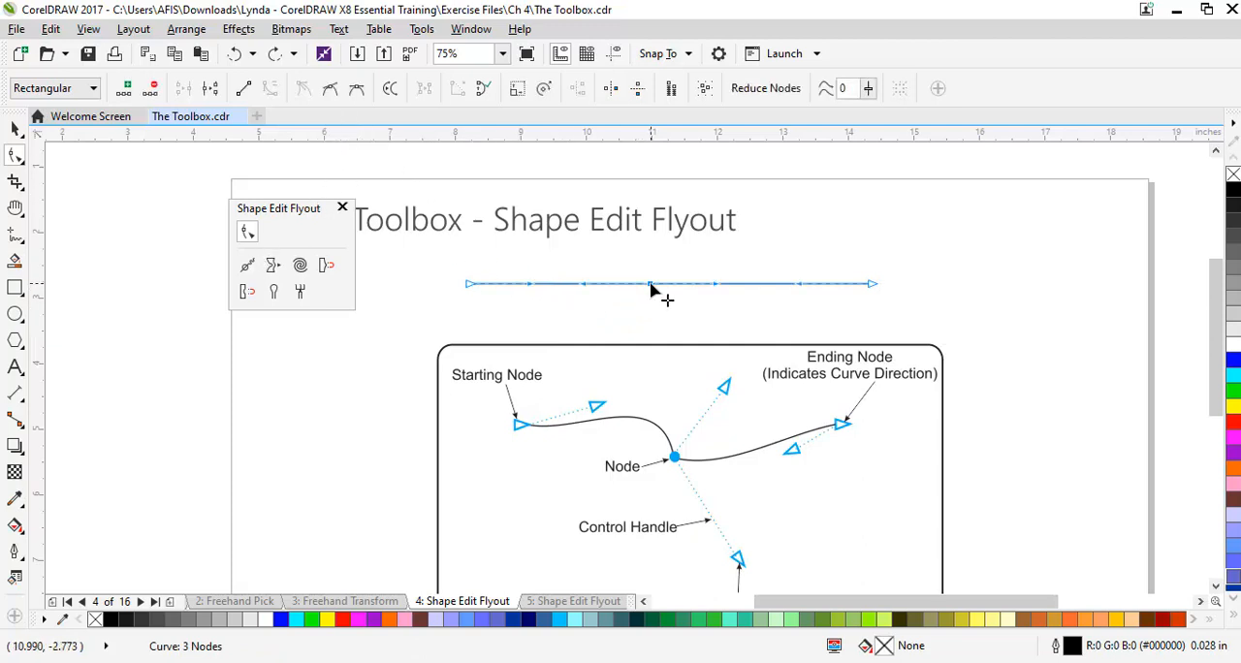
click(334, 97)
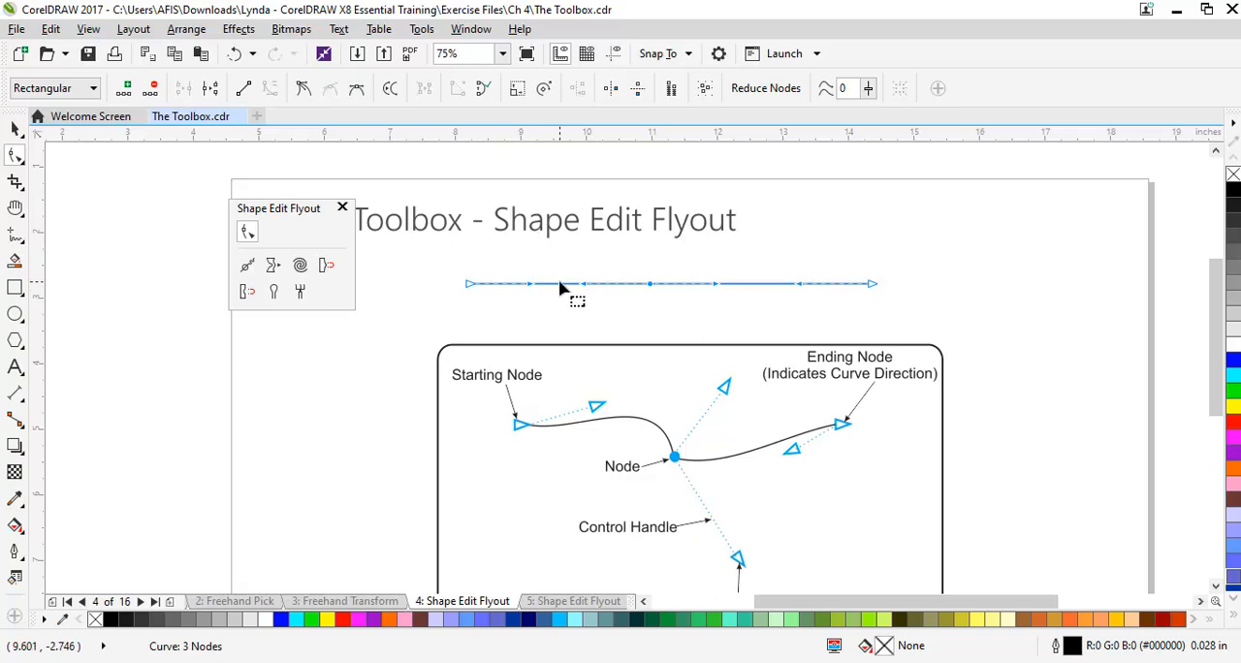
drag(559, 291, 559, 331)
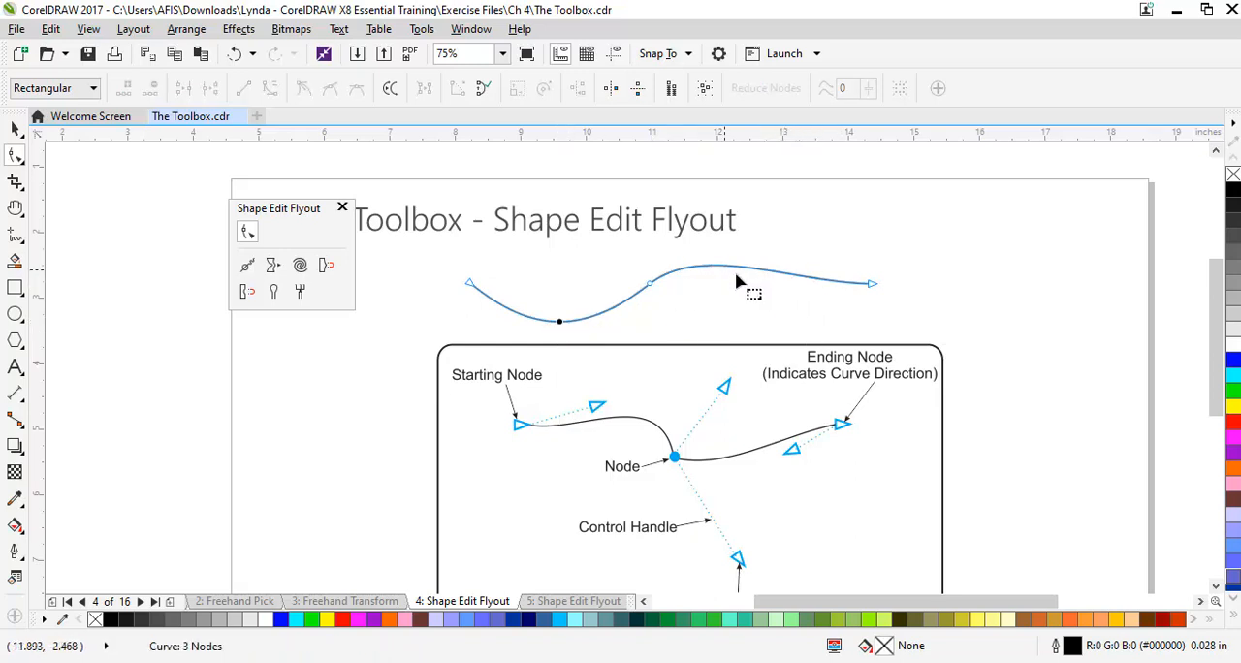
Undo the last bend of the line and convert its middle node to a symmetrical node
key(ctrl+z)
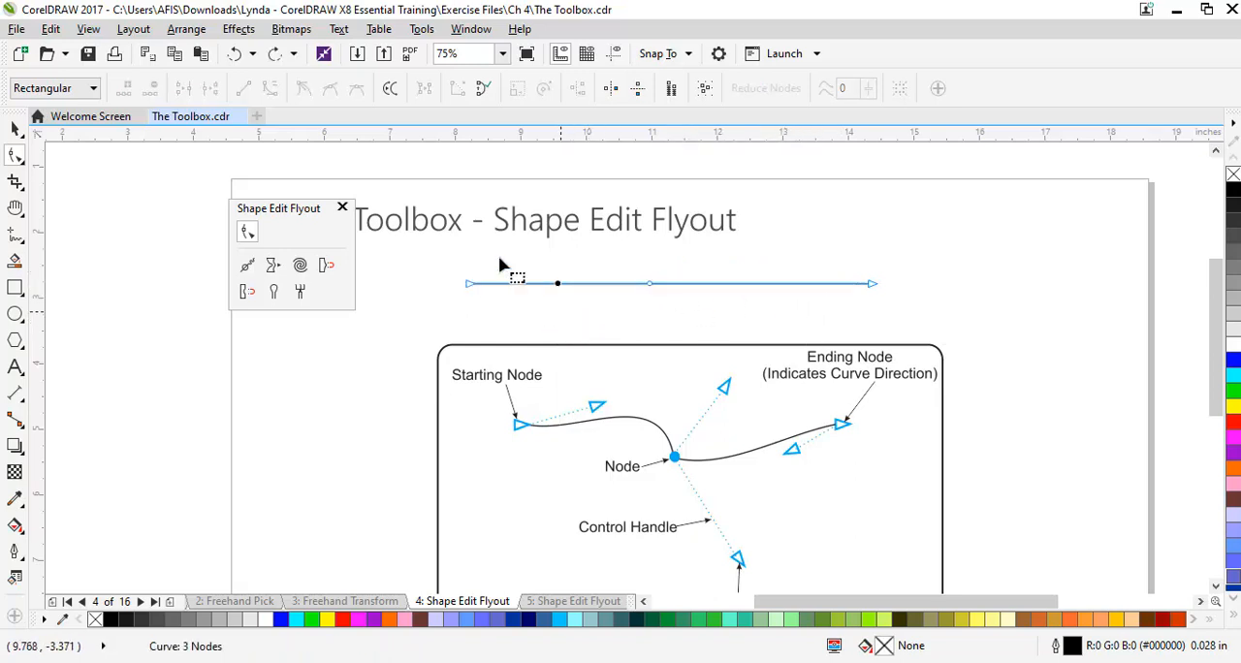
click(651, 285)
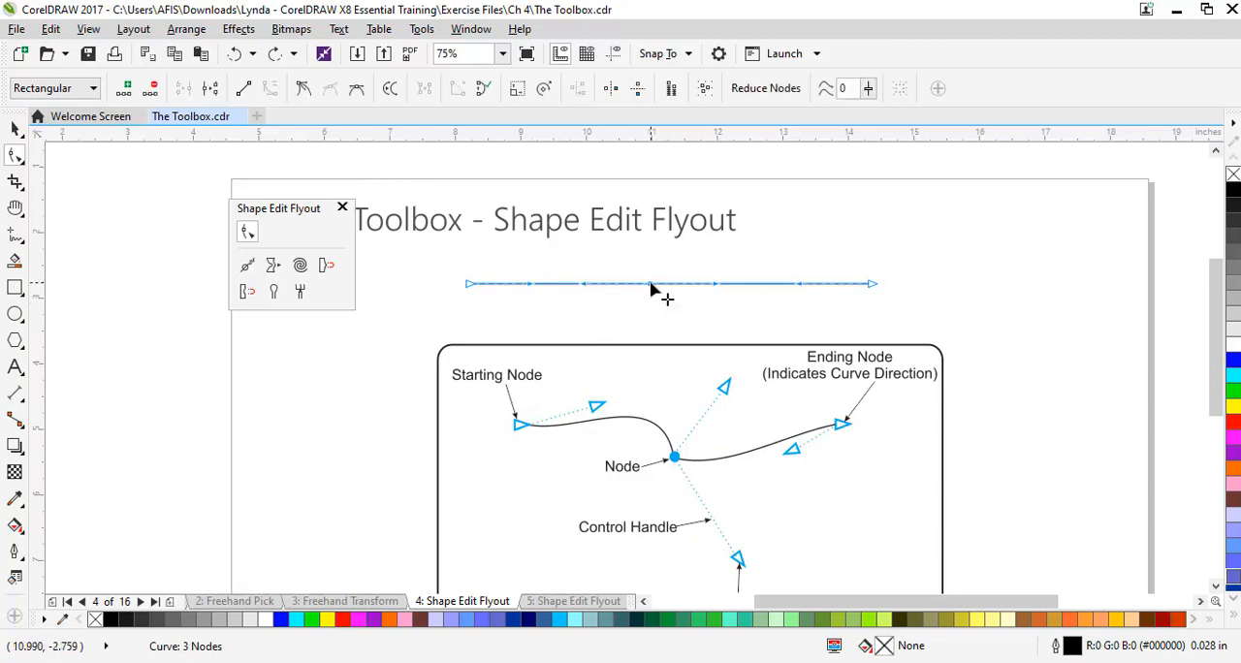
click(358, 93)
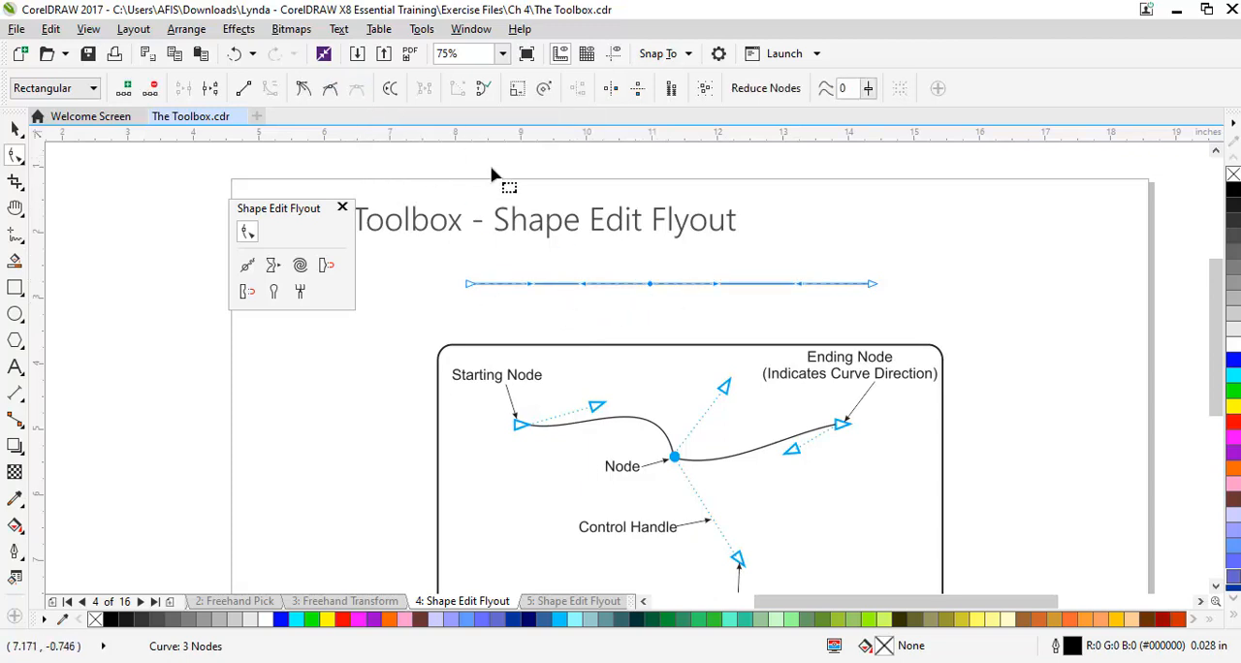
Bend the segment before the symmetrical node downward twice, undoing each bend, and move the middle node upward to arch the line
drag(559, 285, 559, 327)
key(ctrl+z)
drag(559, 284, 565, 321)
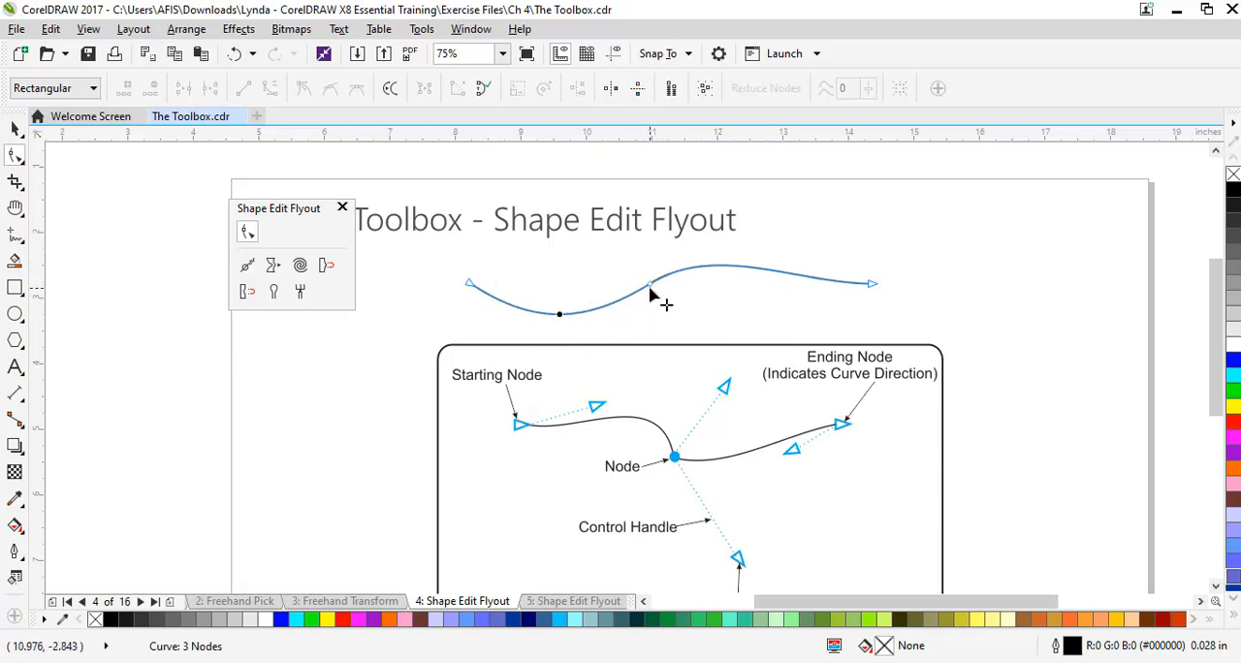
key(ctrl+z)
drag(649, 288, 655, 260)
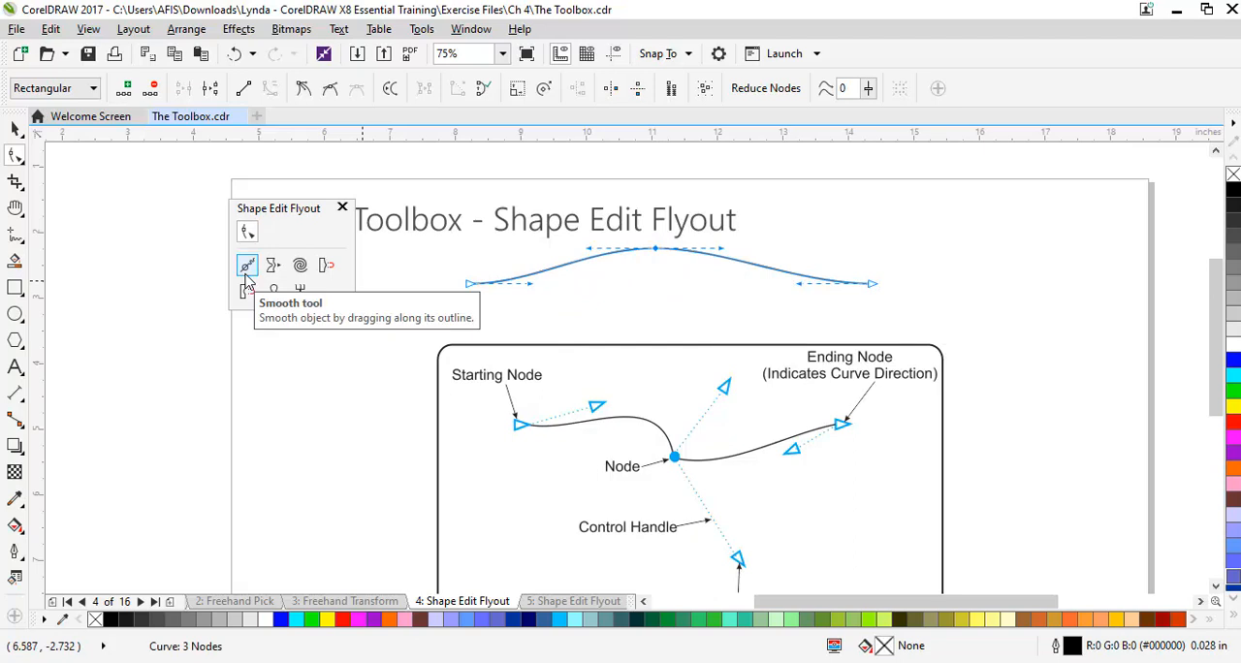
Go to page 5, Shape Edit Flyout, and move the floating tool palette clear of the page title
scroll(500, 356, down, 2)
scroll(498, 361, up, 2)
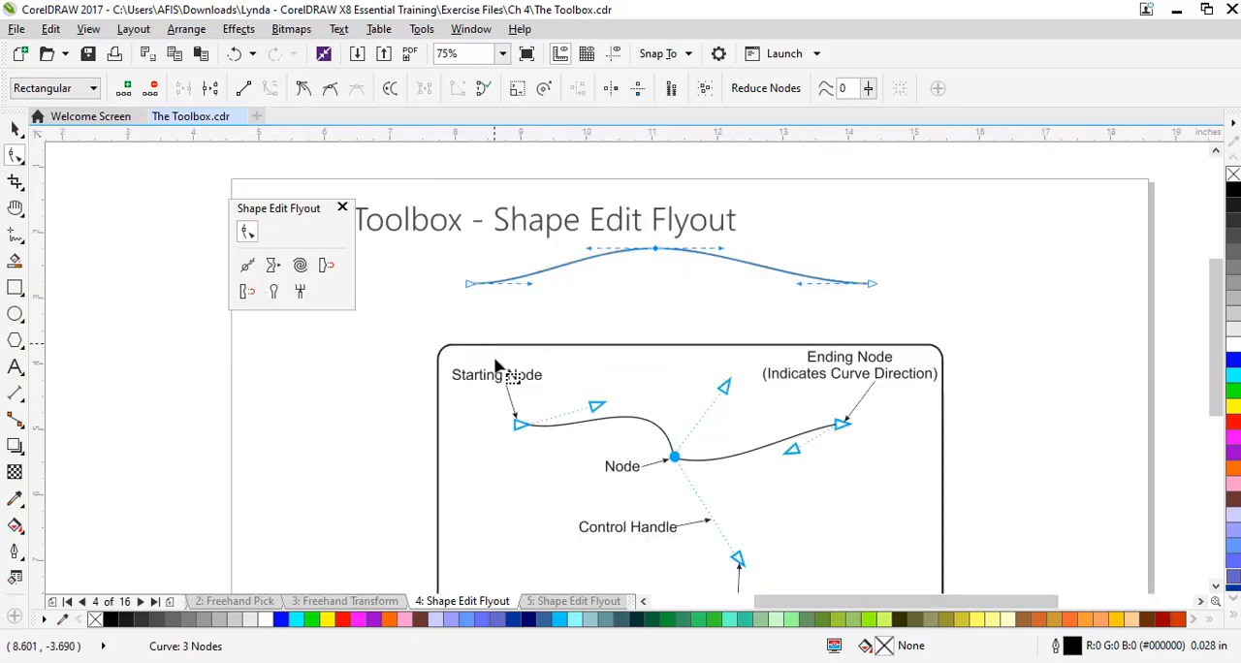
click(580, 602)
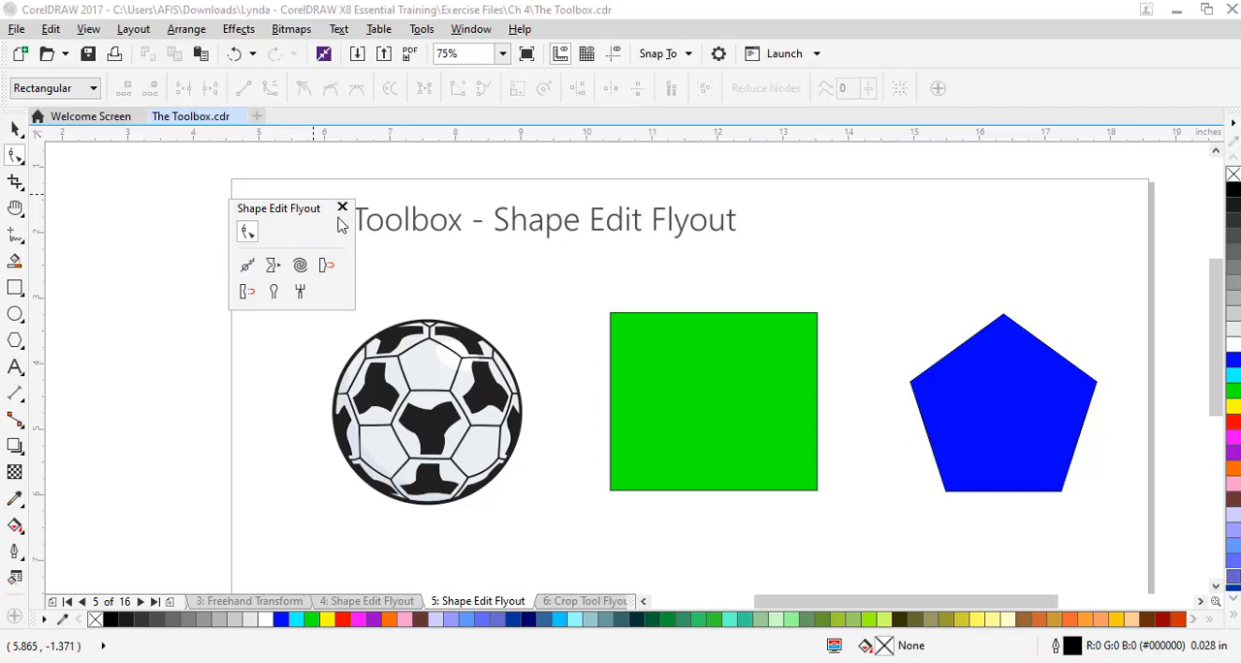
drag(316, 211, 232, 259)
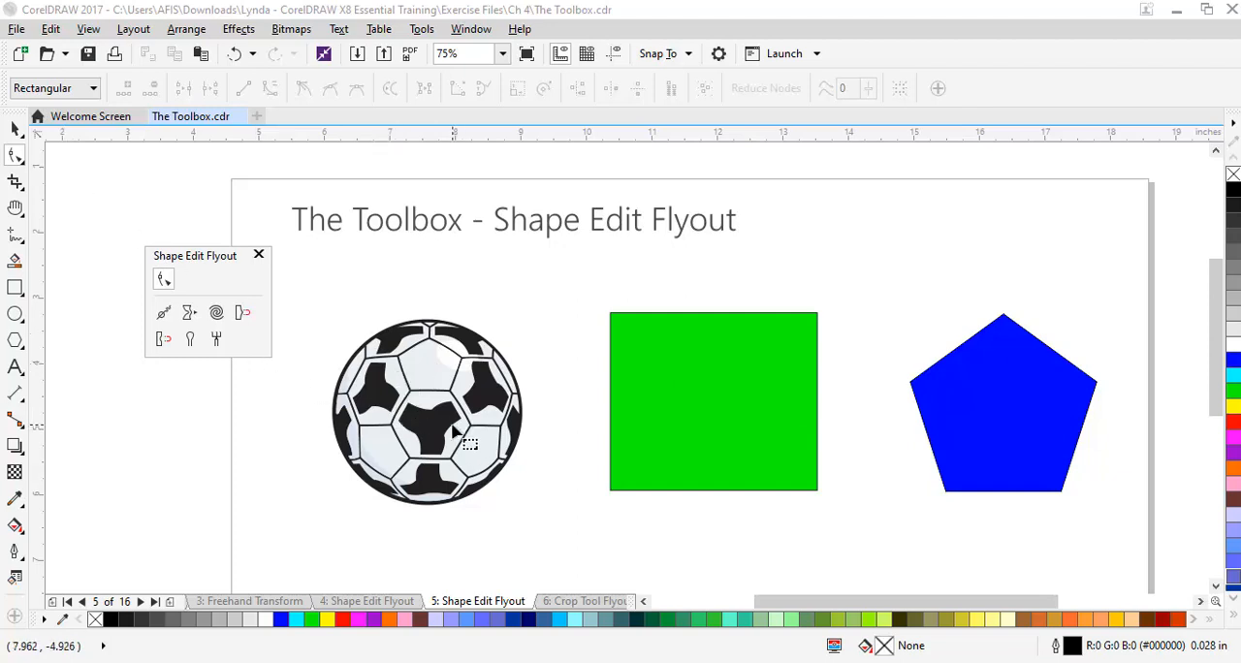
Select all the objects that make up the soccer ball
click(14, 129)
click(409, 407)
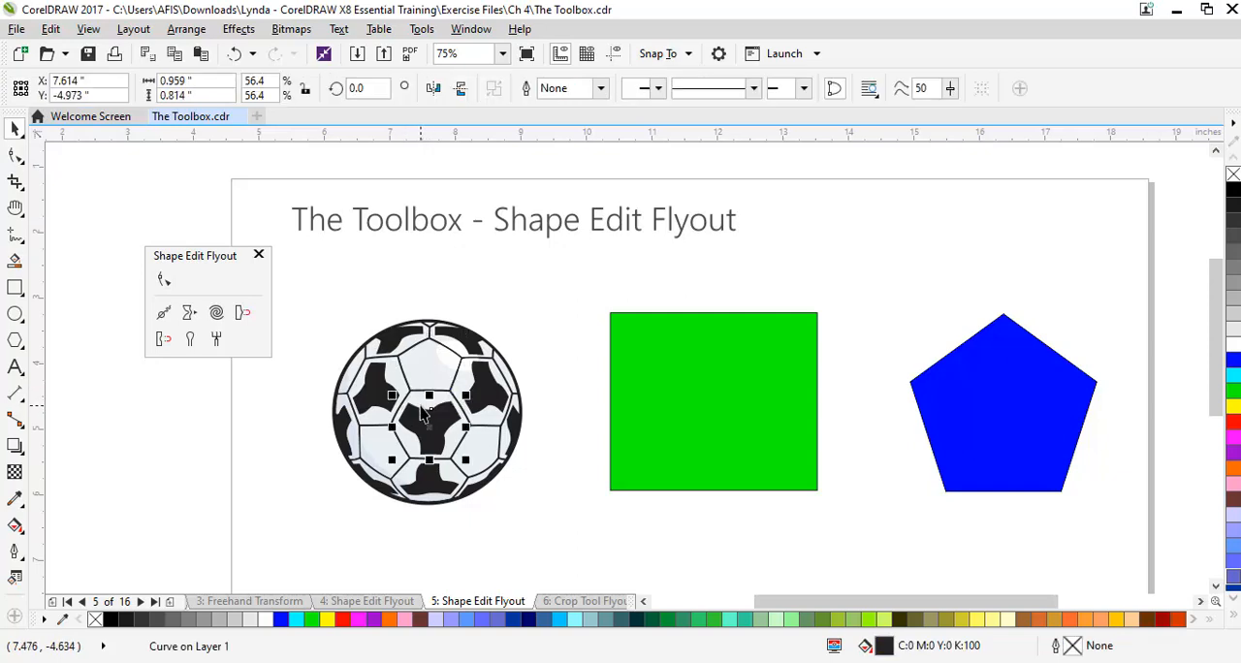
drag(302, 291, 548, 530)
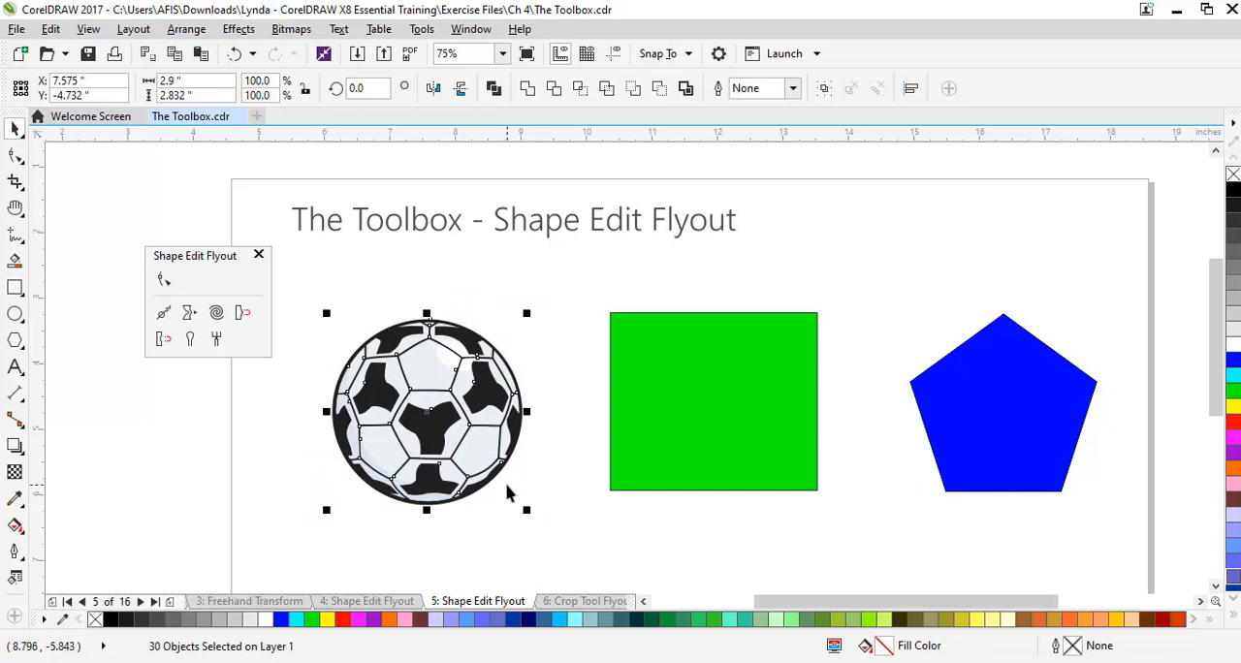
scroll(506, 492, up, 2)
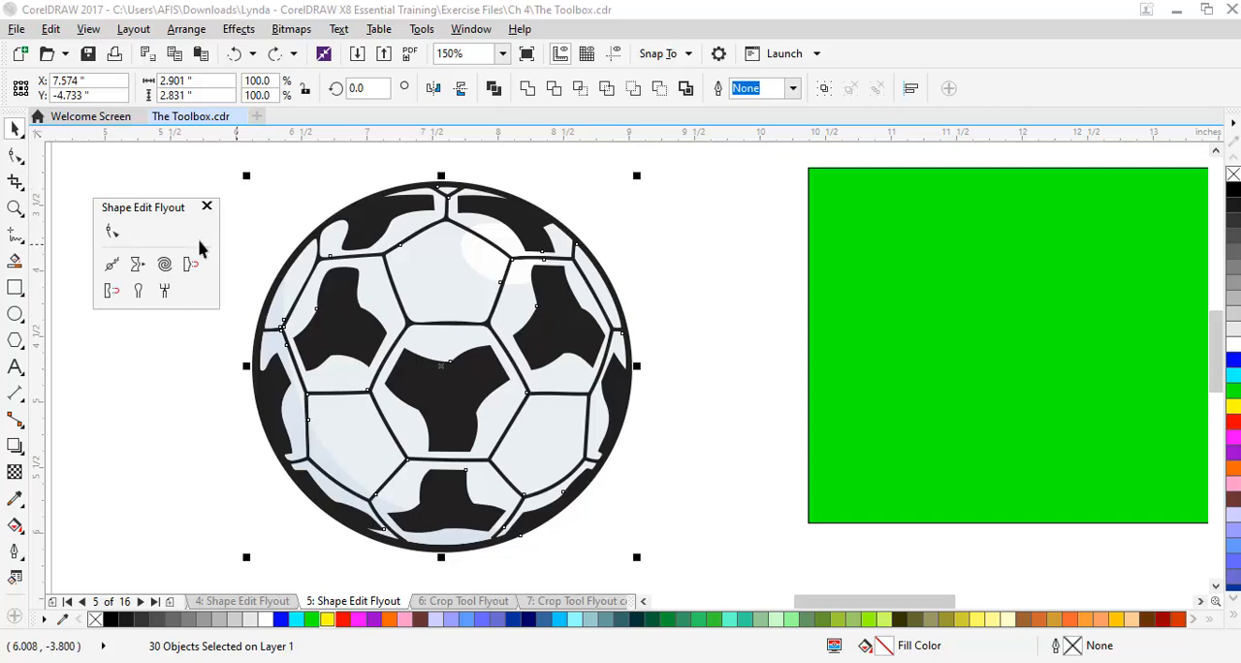
Display the selected ball's nodes and examine the closely spaced ones along its lower-right outer edge
click(16, 157)
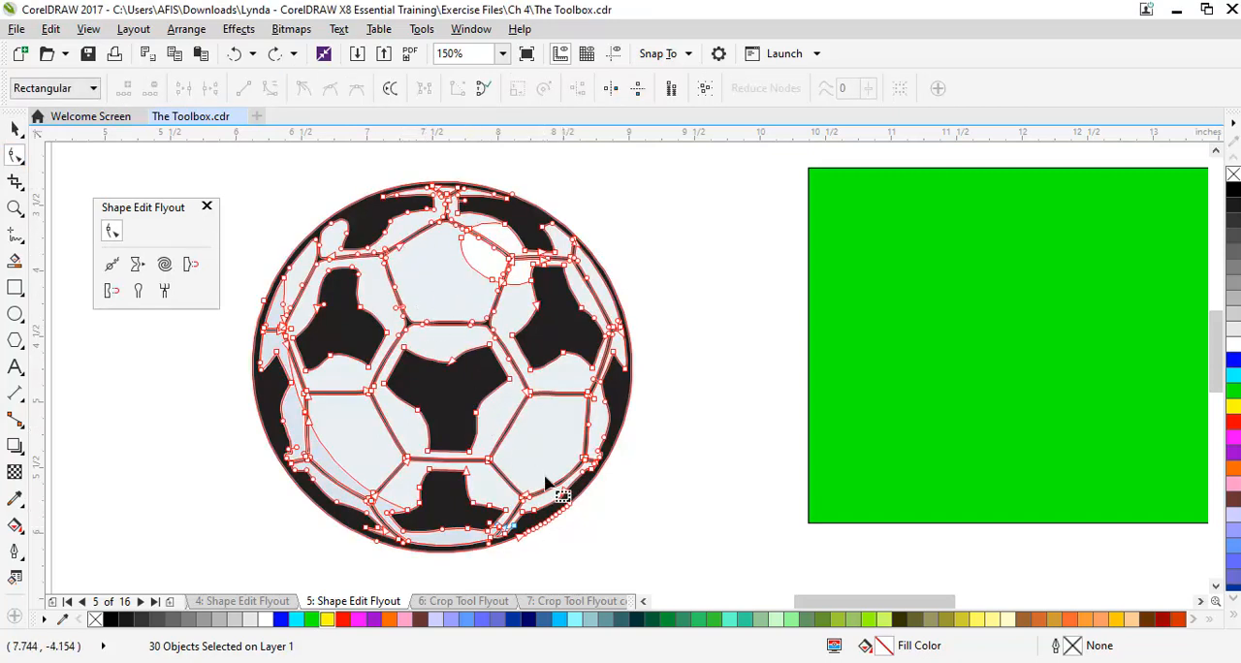
scroll(540, 550, up, 3)
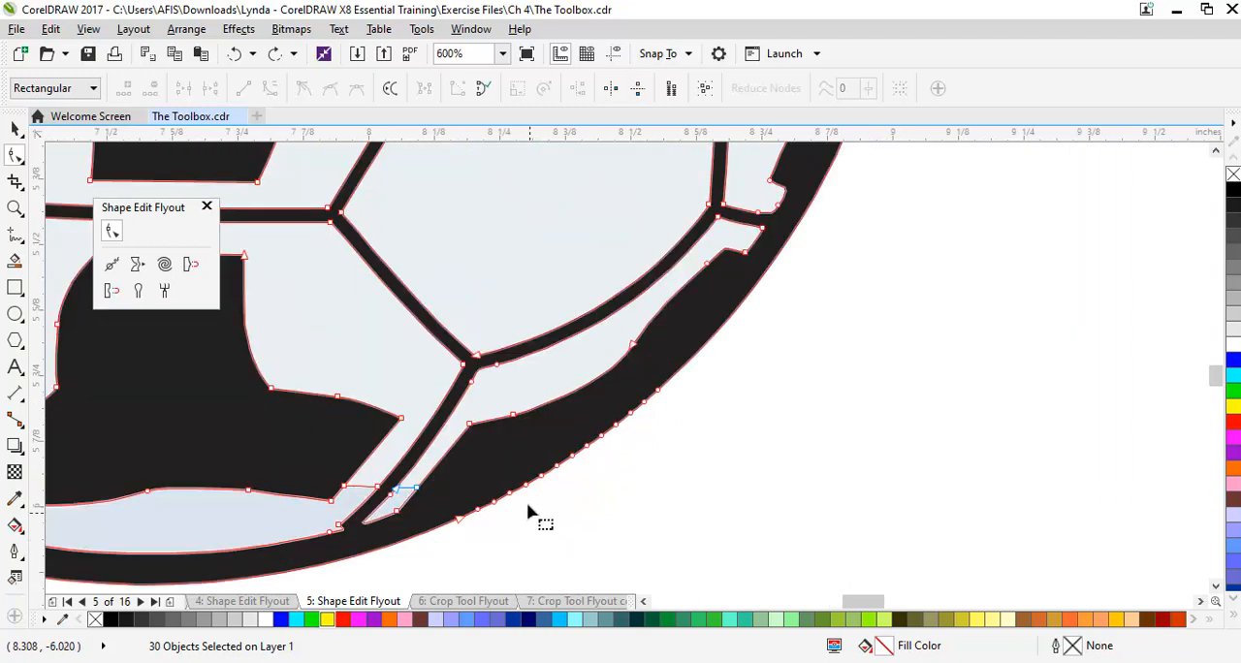
scroll(526, 505, down, 1)
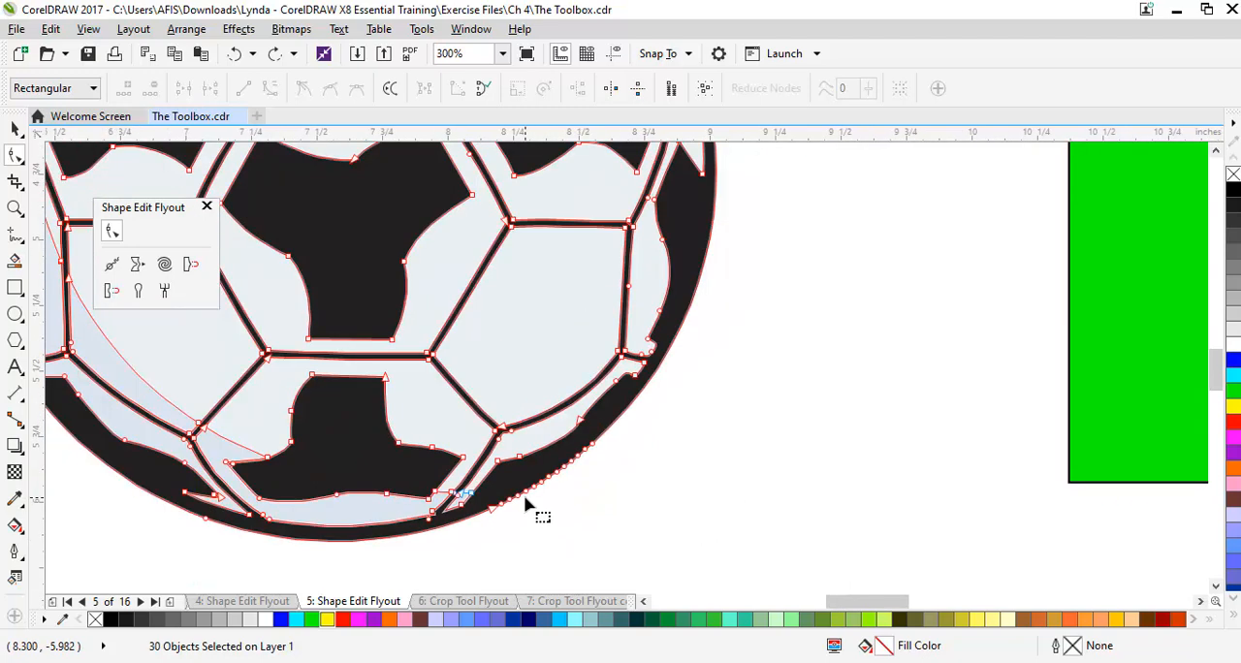
click(111, 265)
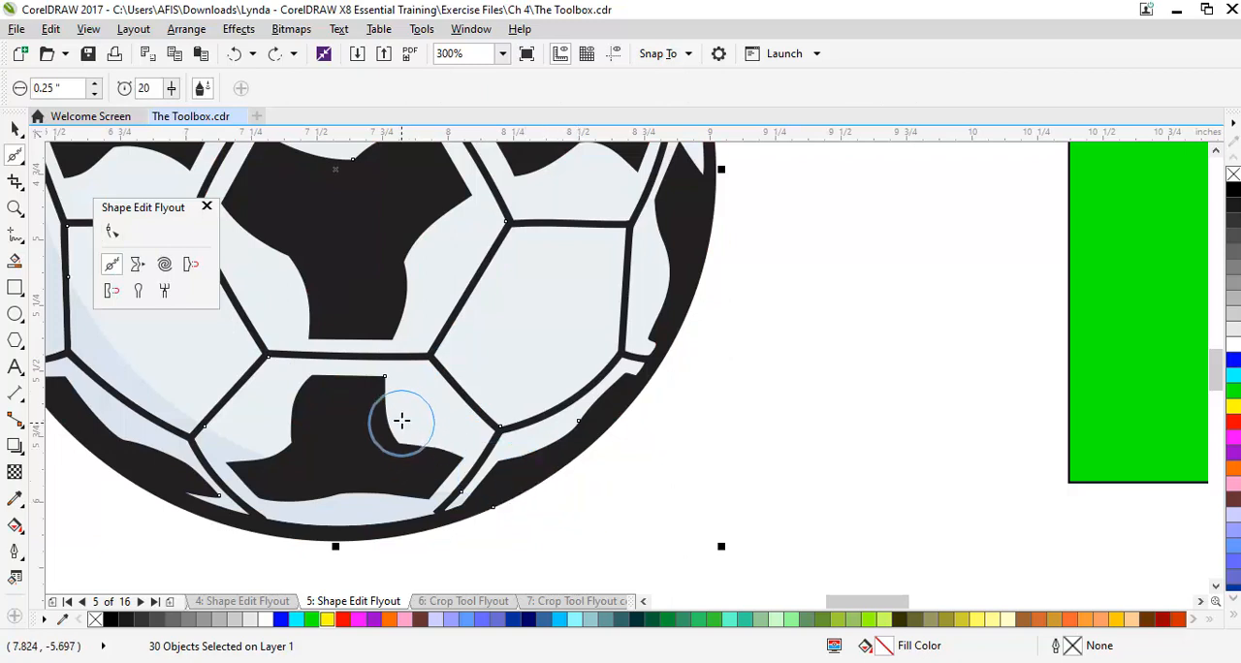
click(112, 229)
scroll(577, 448, up, 3)
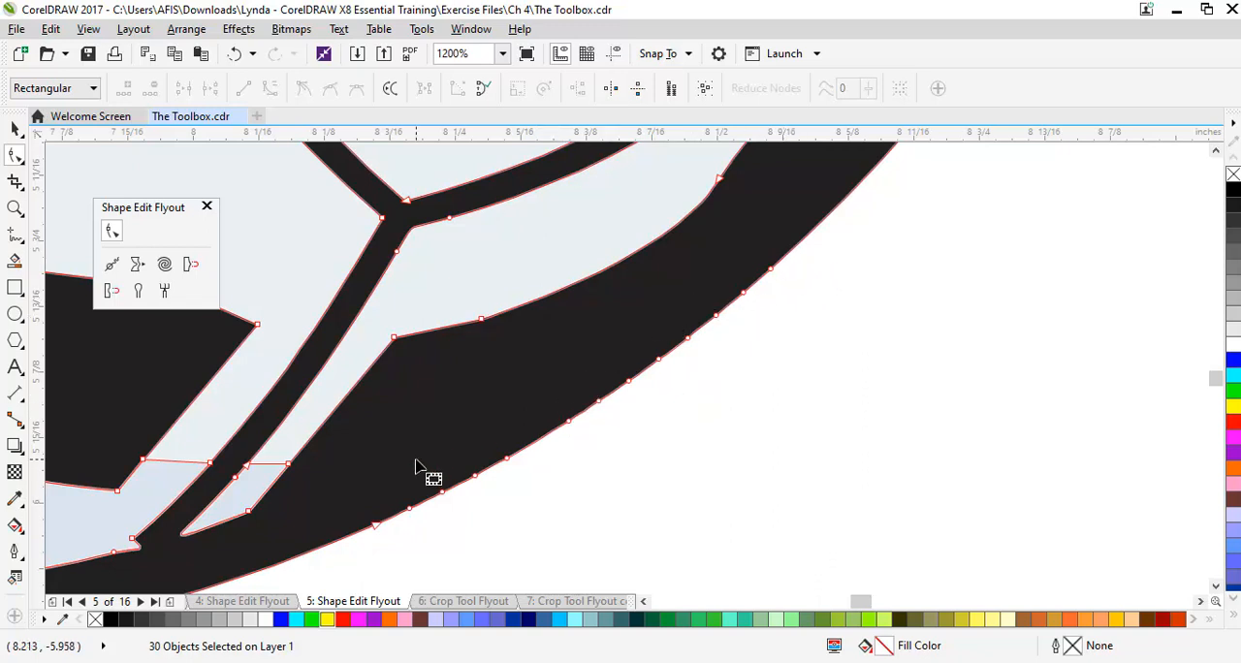
Smooth the ball's lower-right outer edge with the Smooth tool and display its nodes again
click(112, 271)
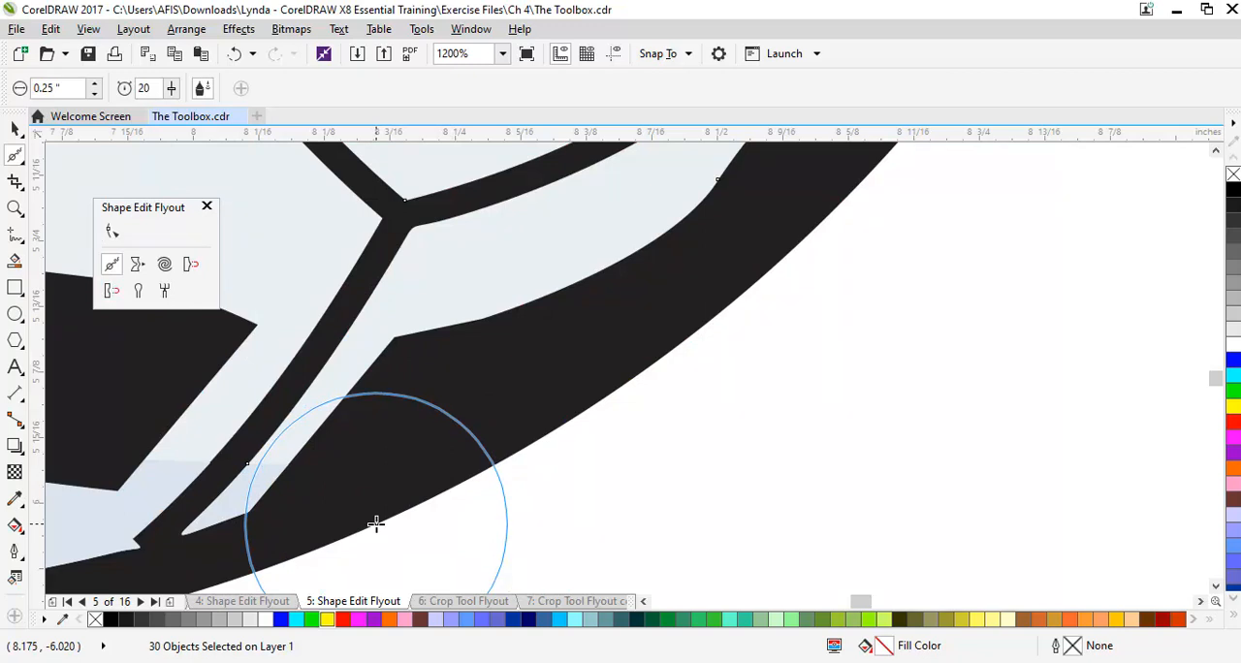
mouse_move(383, 523)
mouse_down()
mouse_move(743, 286)
mouse_move(900, 144)
mouse_move(882, 156)
mouse_up()
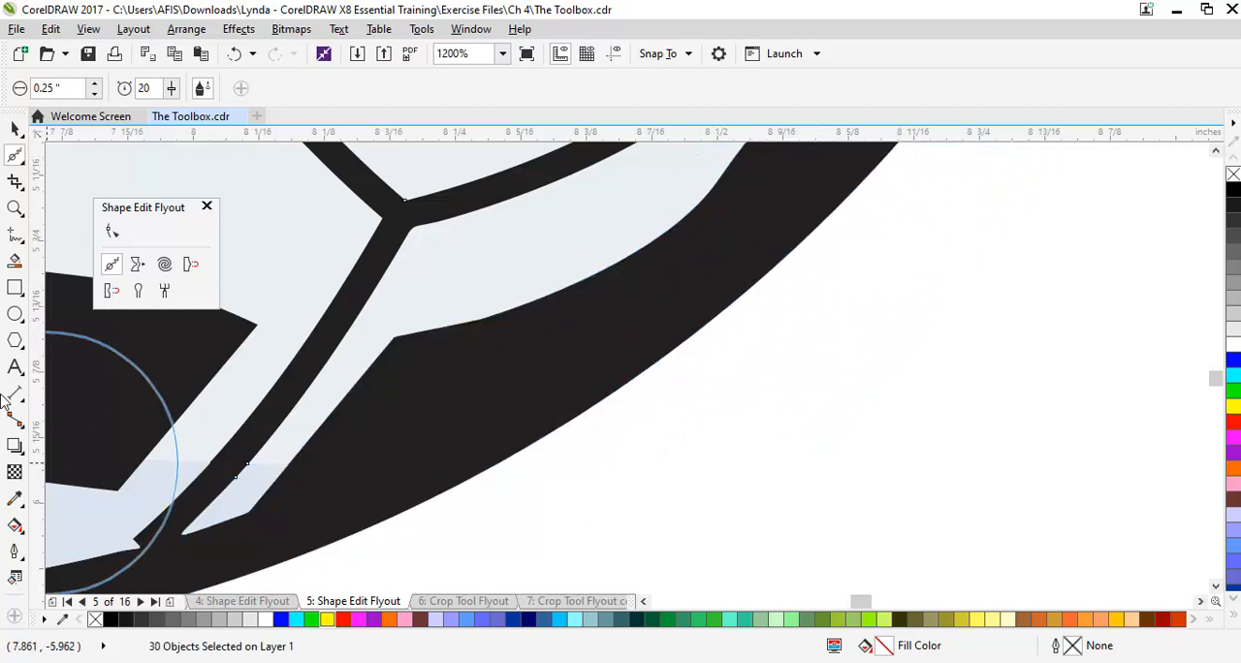
click(111, 233)
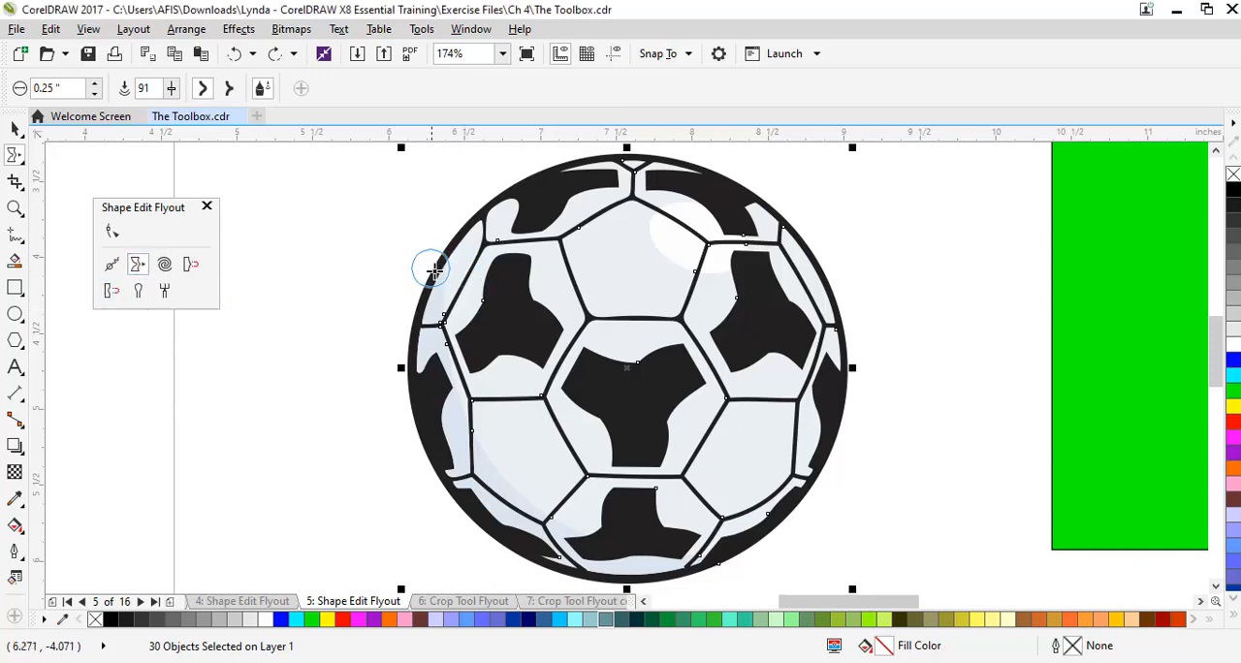
Smear the ball outward at two places on its left edge and stretch its left black patch downward and rightward
drag(438, 269, 361, 248)
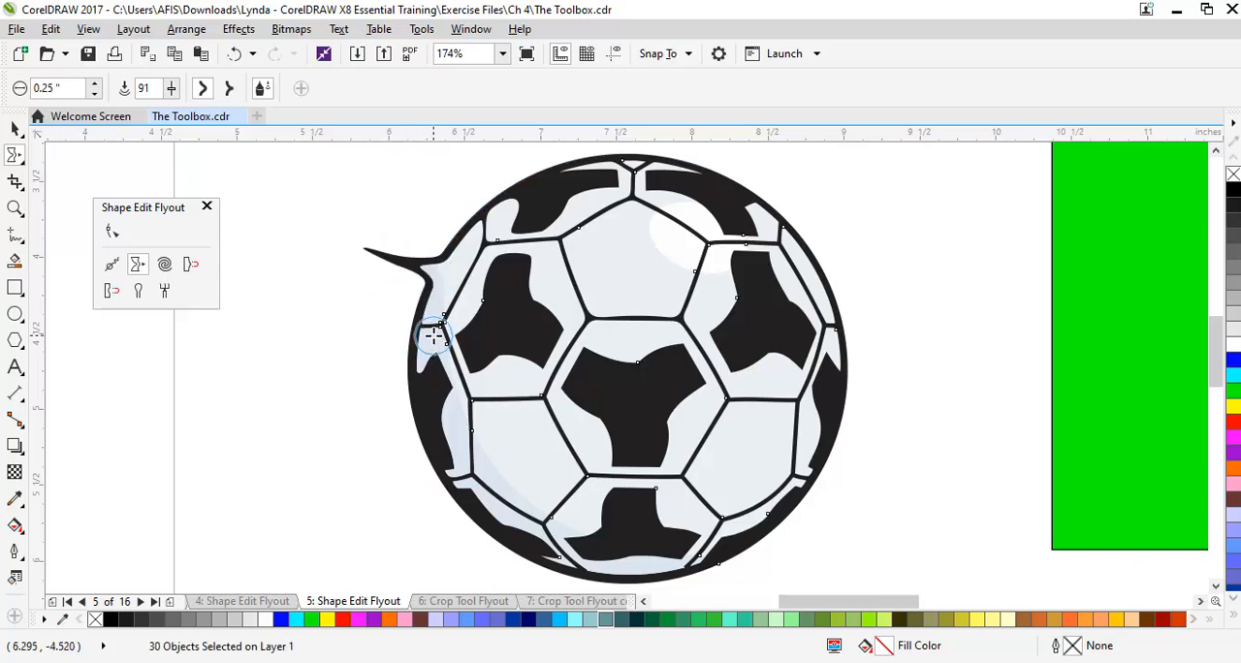
drag(495, 352, 503, 419)
drag(533, 326, 639, 317)
drag(407, 399, 320, 320)
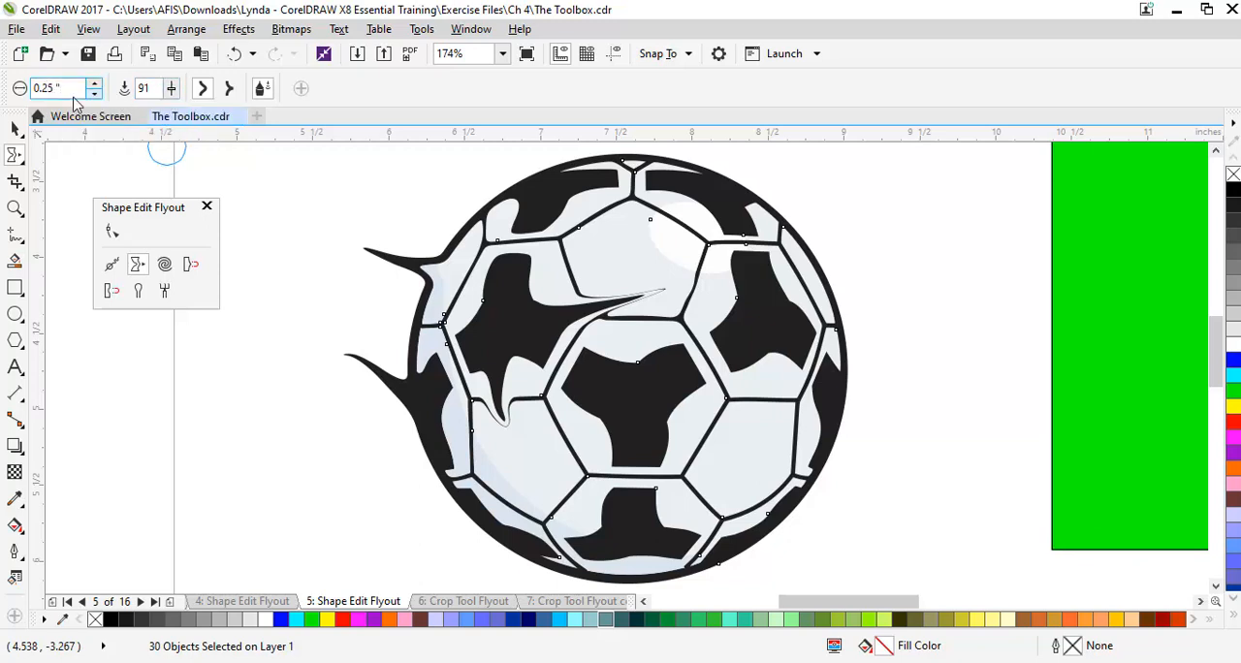
Set the Smear tool's nib size to 0.5 inch and its pressure to 100
text(5)
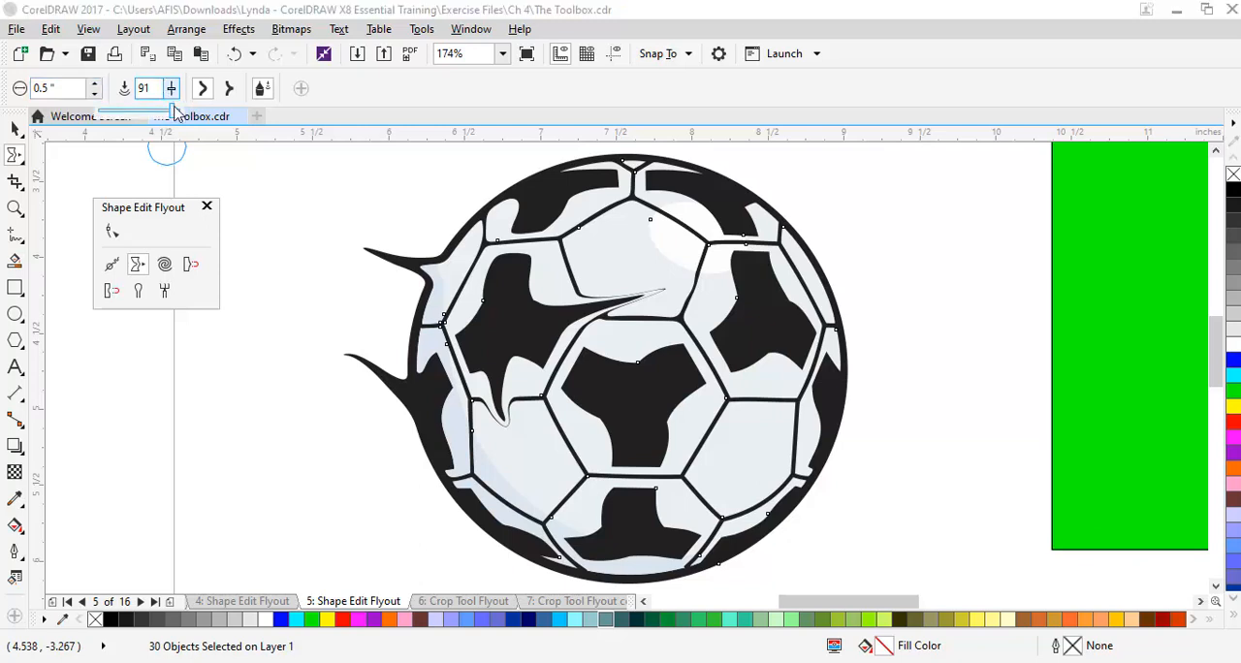
drag(171, 112, 183, 119)
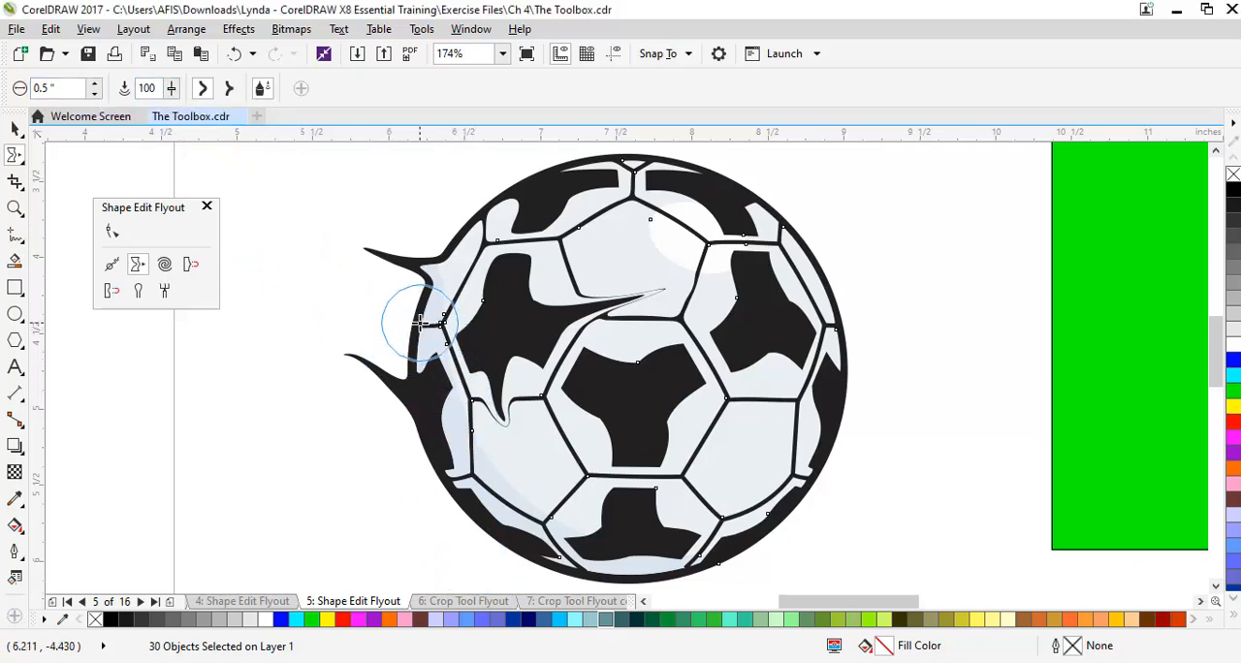
Pull two larger smears out of the ball's left edge, and undo all the smears
drag(417, 323, 301, 262)
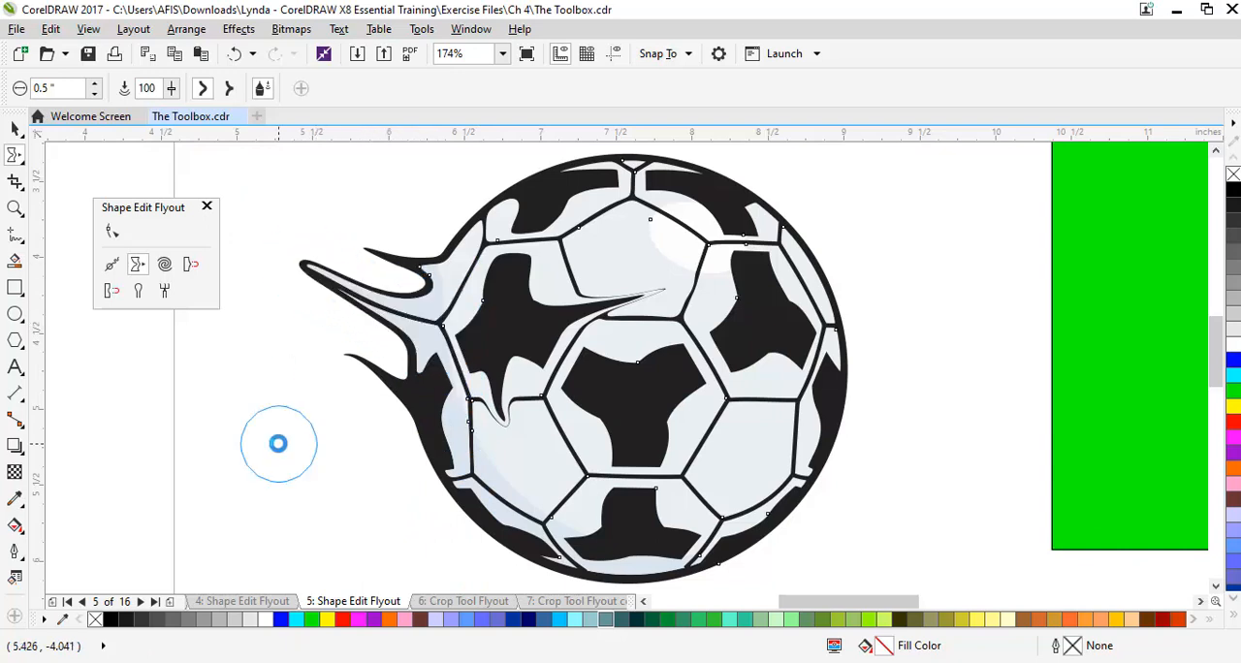
drag(429, 443, 253, 489)
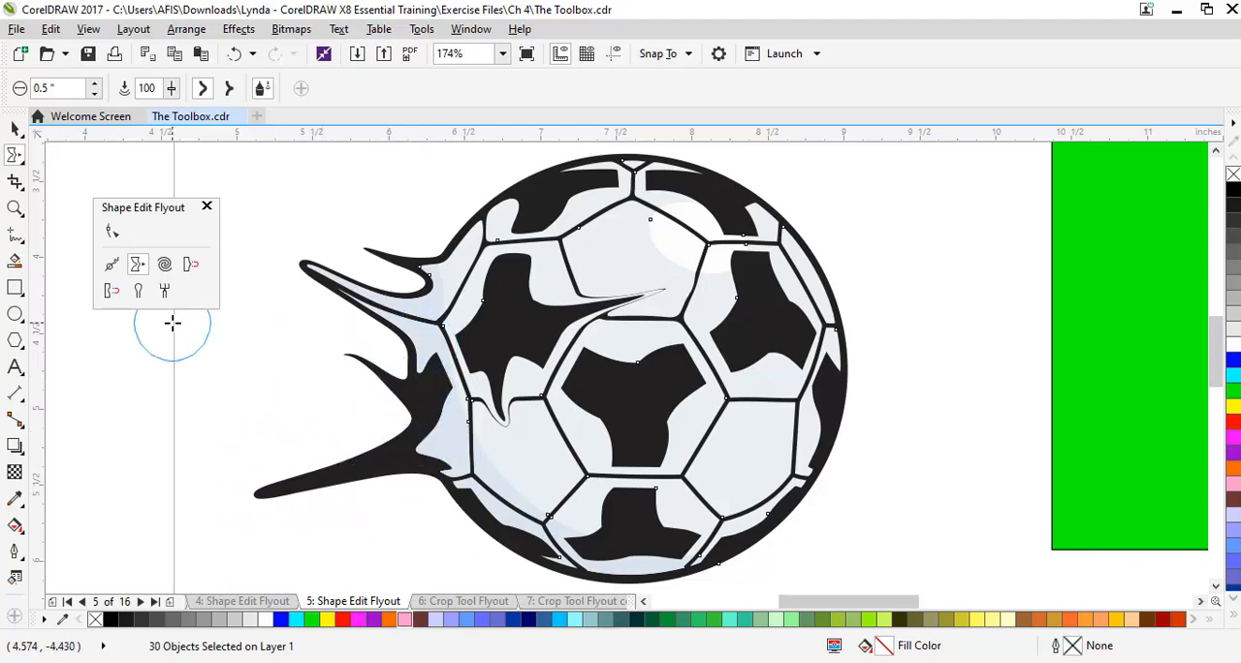
key(ctrl+z)
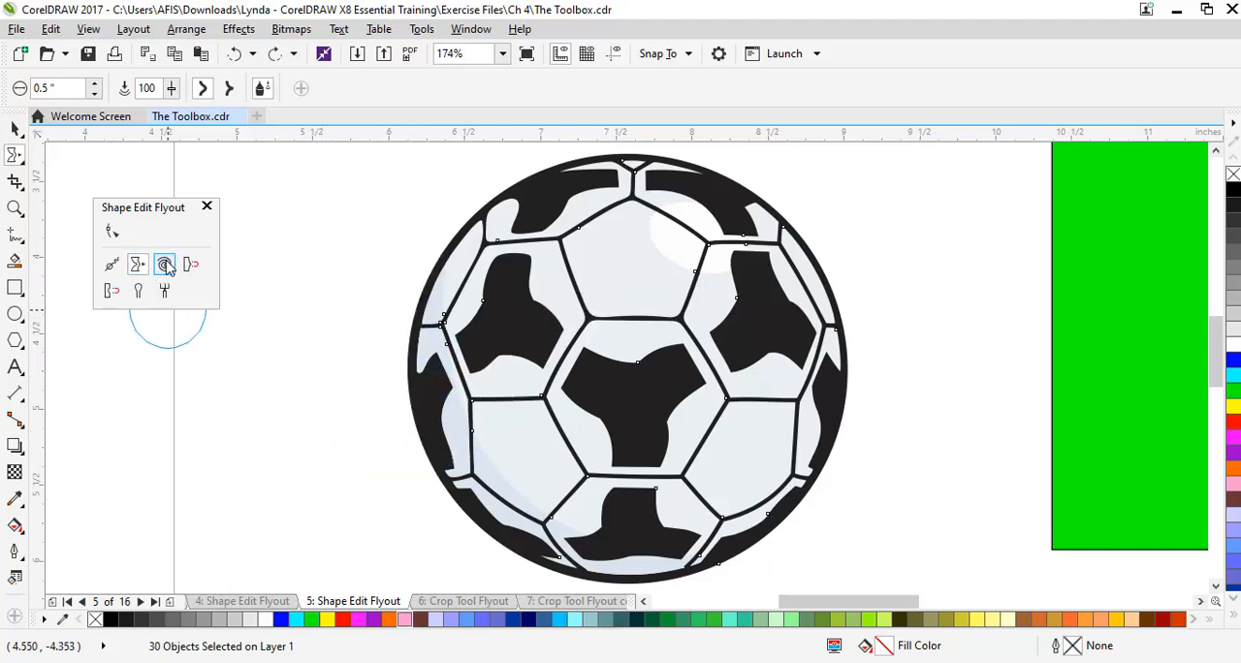
Twirl the ball's upper-left and lower-left areas with the Twirl tool, and undo the twirls
click(166, 268)
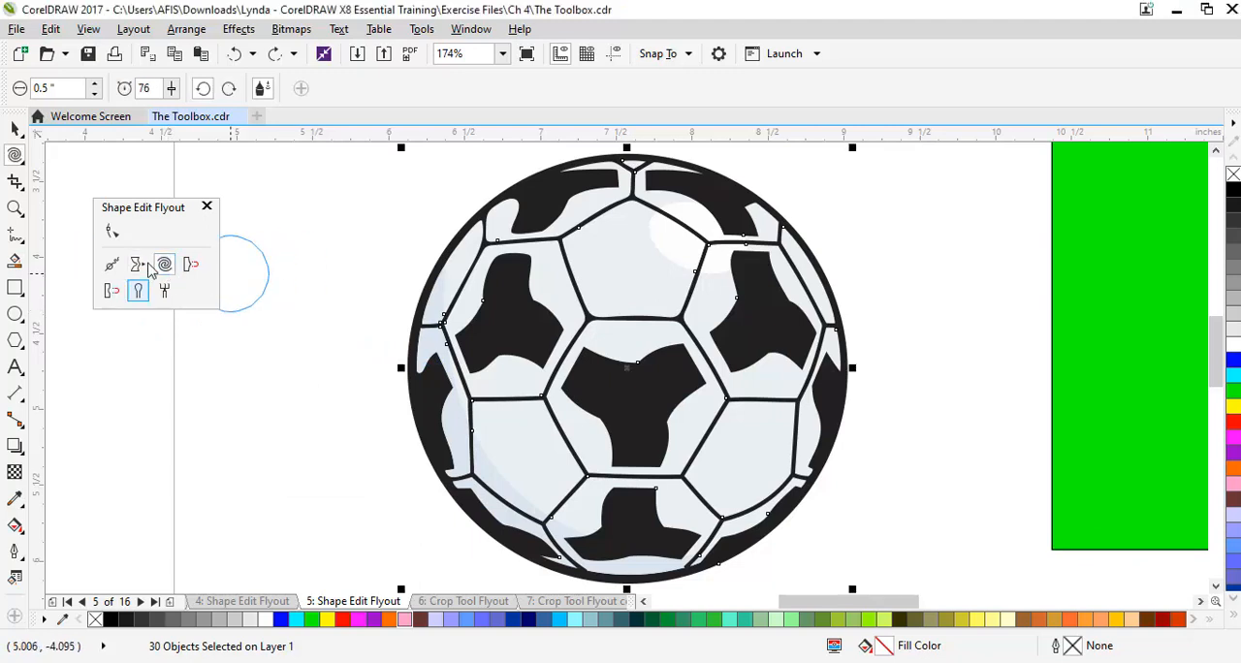
mouse_move(430, 290)
mouse_down()
mouse_move(507, 327)
mouse_move(531, 276)
mouse_move(489, 267)
mouse_move(475, 218)
mouse_move(553, 254)
mouse_up()
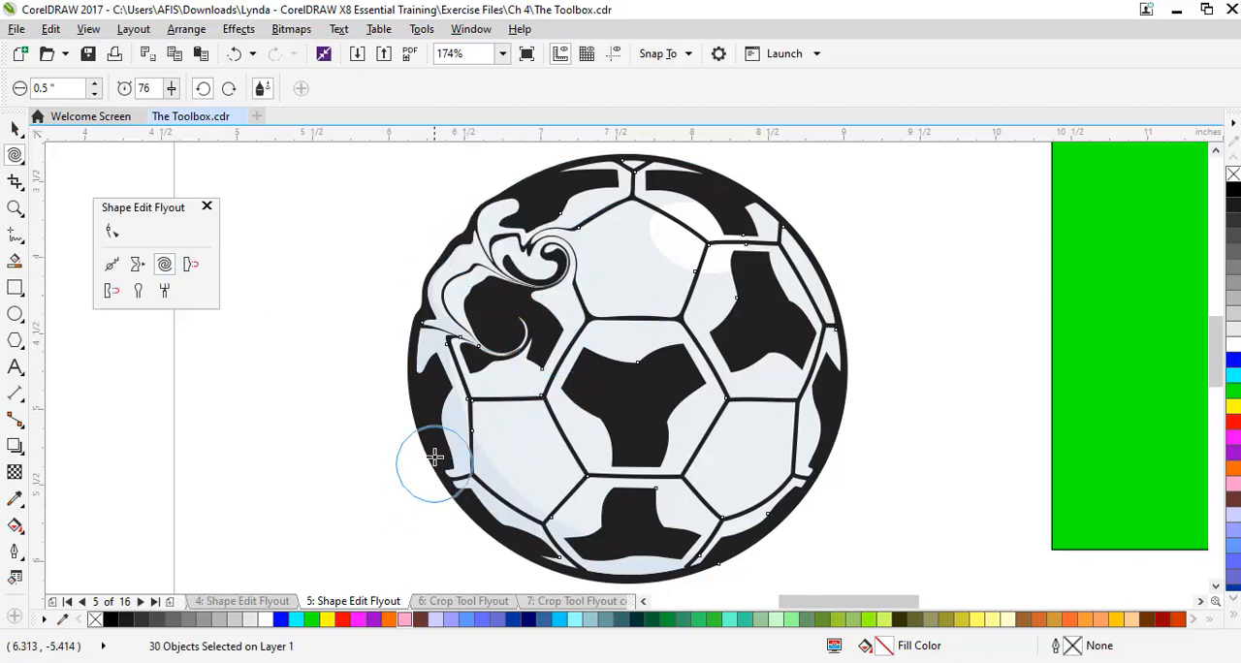
mouse_move(434, 446)
mouse_down()
mouse_move(478, 462)
mouse_move(504, 435)
mouse_up()
key(ctrl+z)
key(ctrl+z)
key(ctrl+z)
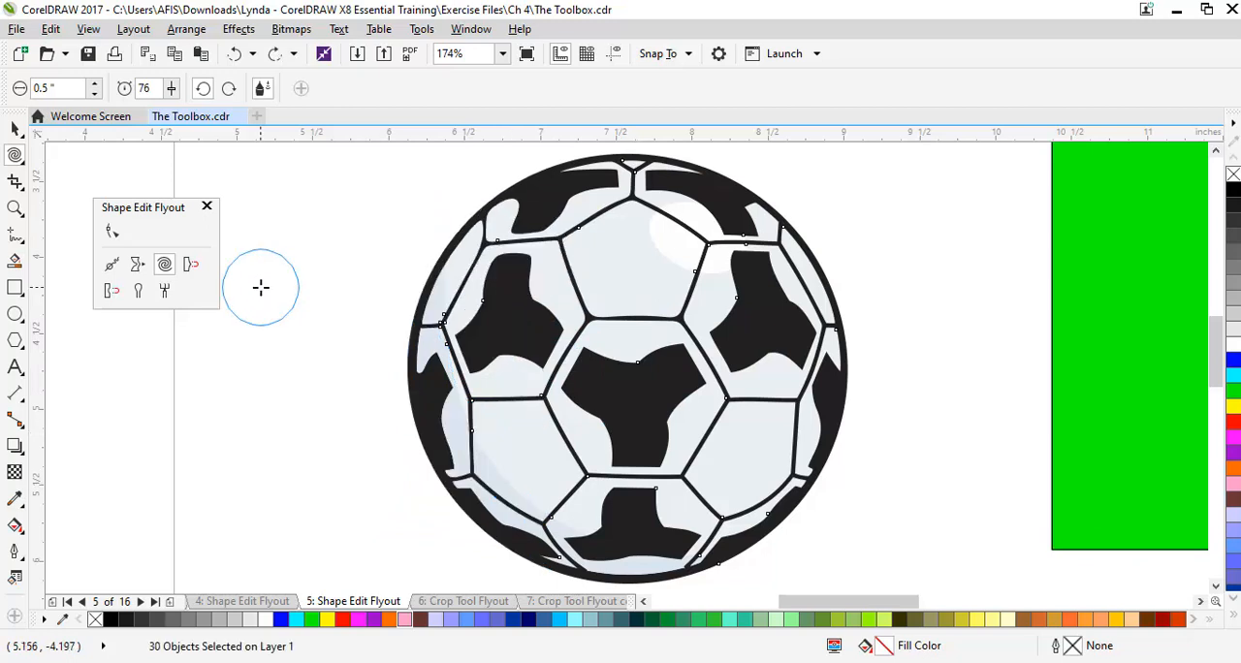
Switch the selection from the soccer ball to the green rectangle
click(189, 265)
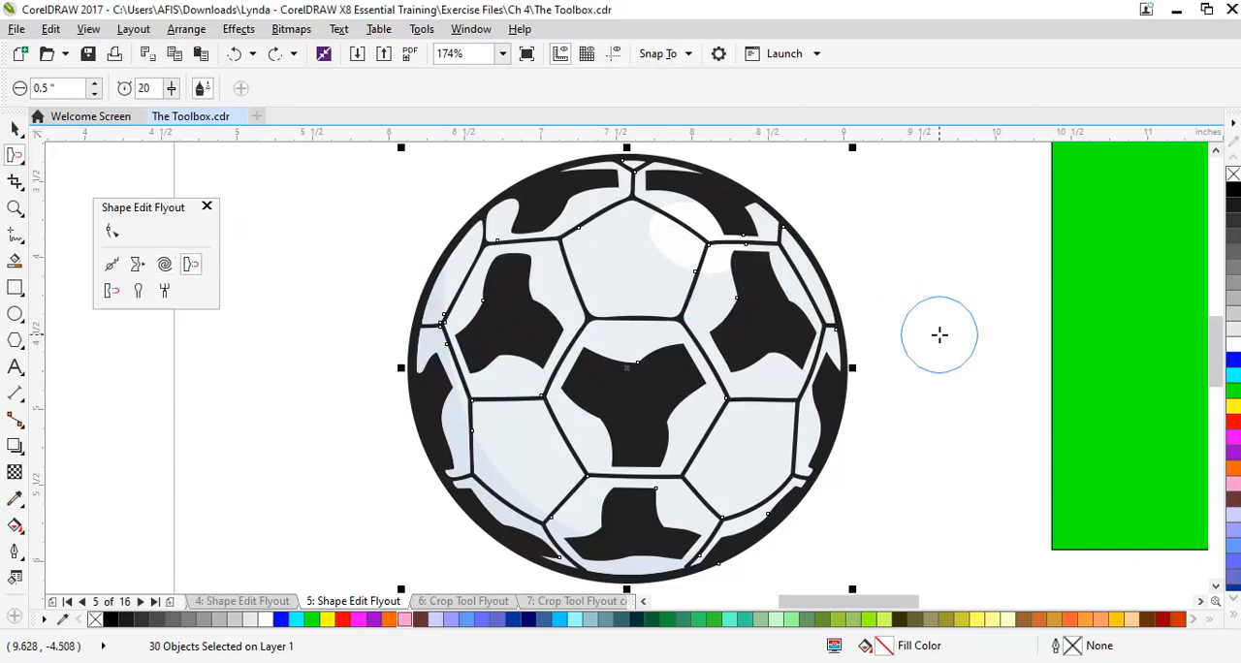
scroll(938, 334, down, 3)
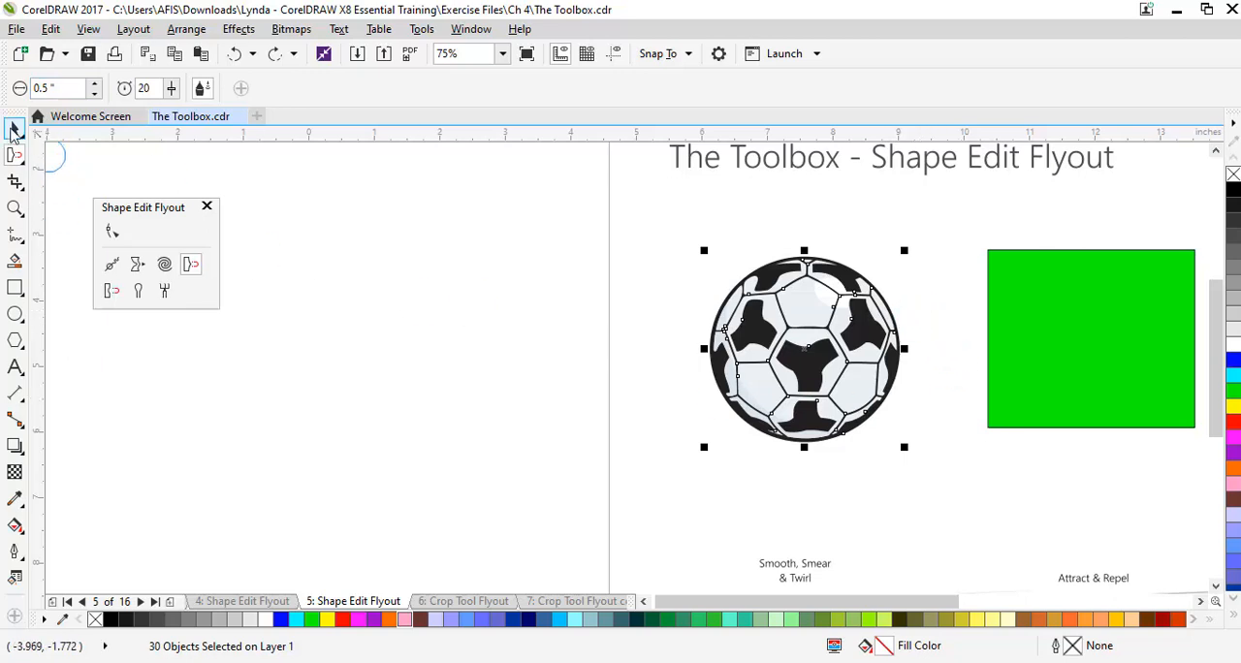
click(13, 130)
drag(943, 221, 1087, 462)
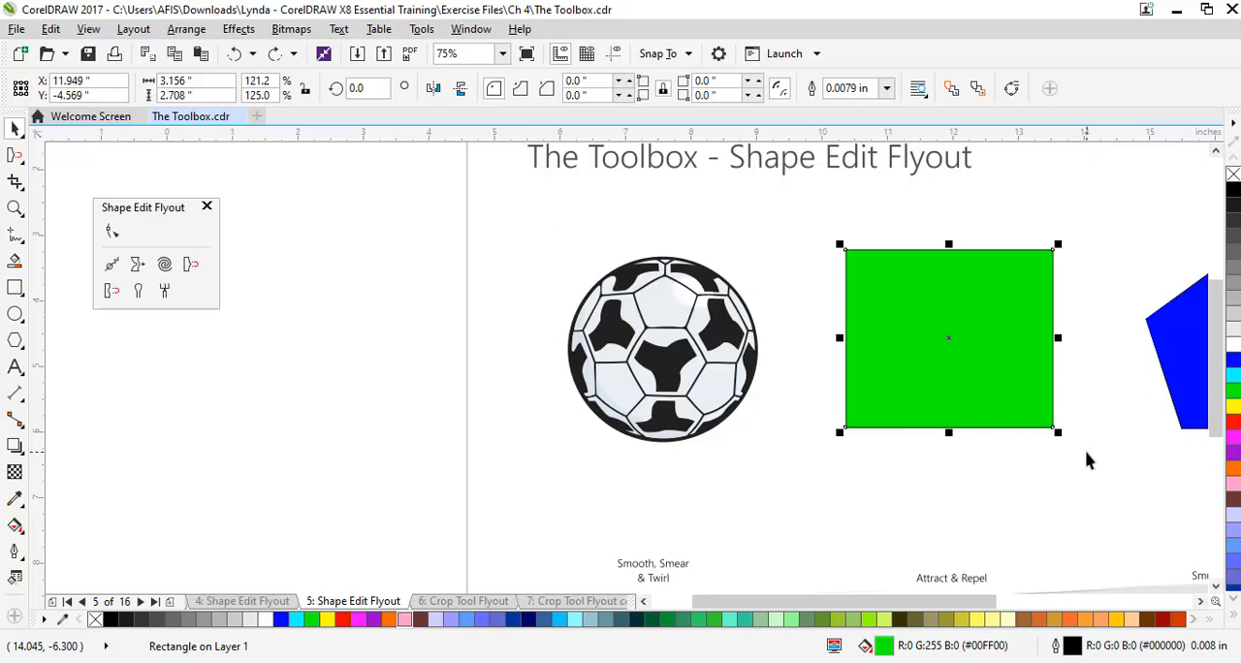
key(shift+F2)
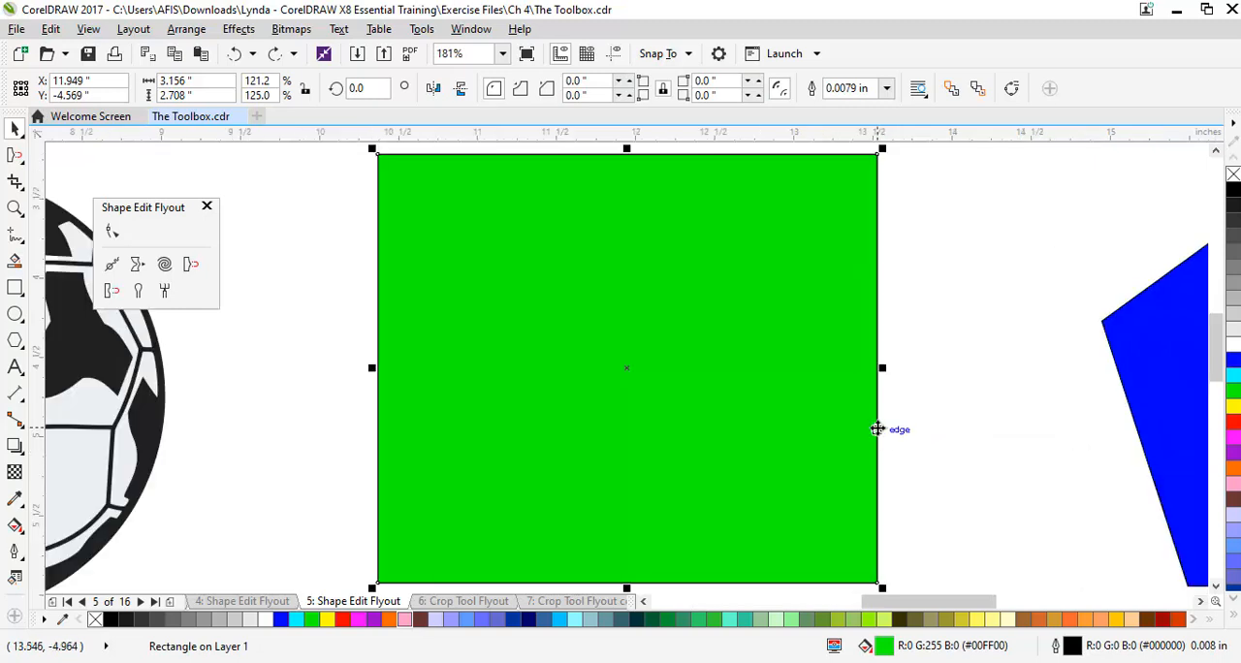
scroll(875, 430, down, 2)
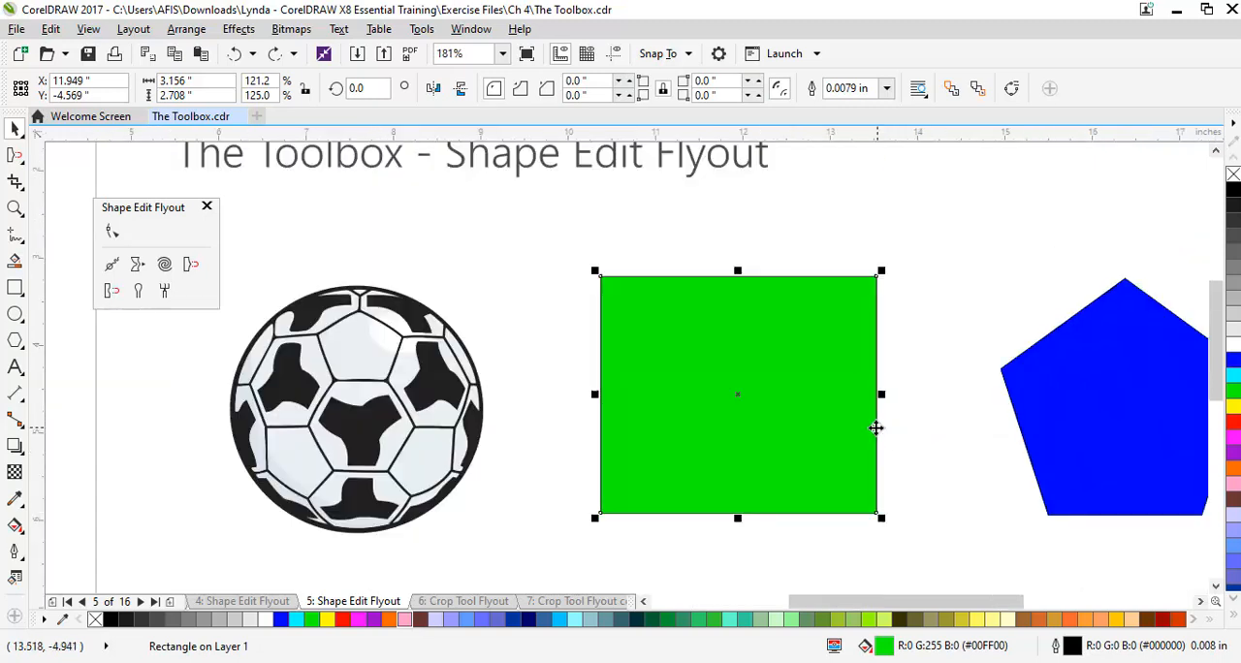
Pull the green rectangle's top edge slightly inward and outward at two places with the Attract tool
click(190, 267)
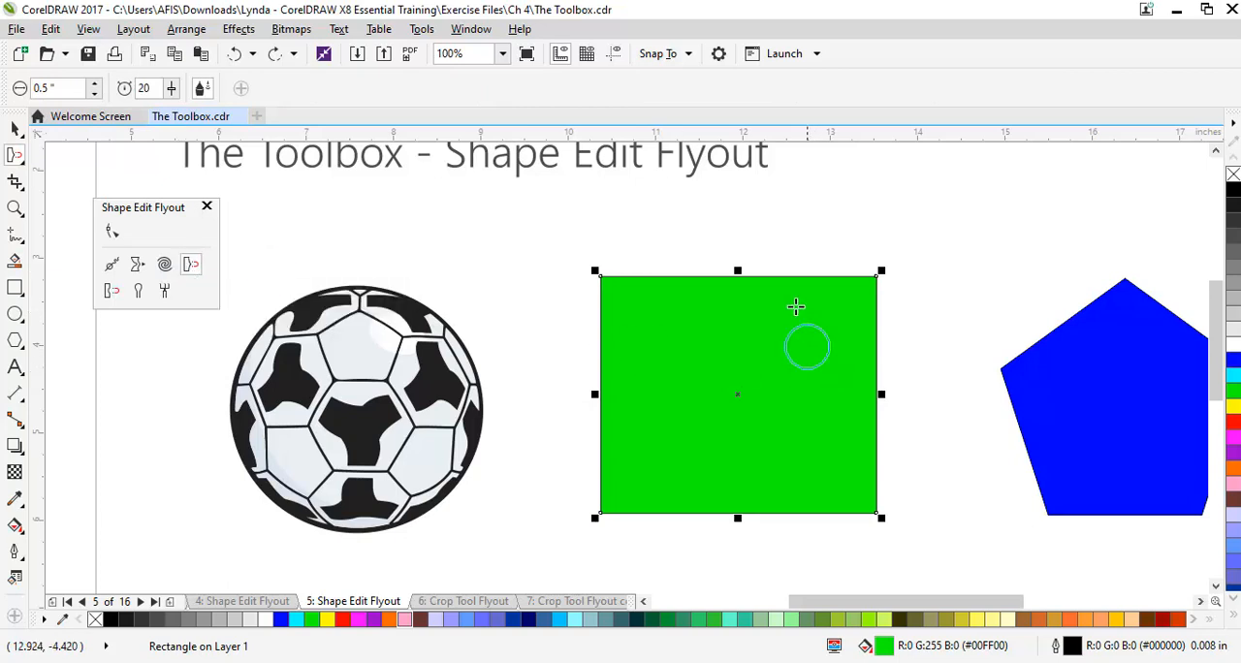
drag(673, 274, 673, 310)
drag(783, 274, 789, 249)
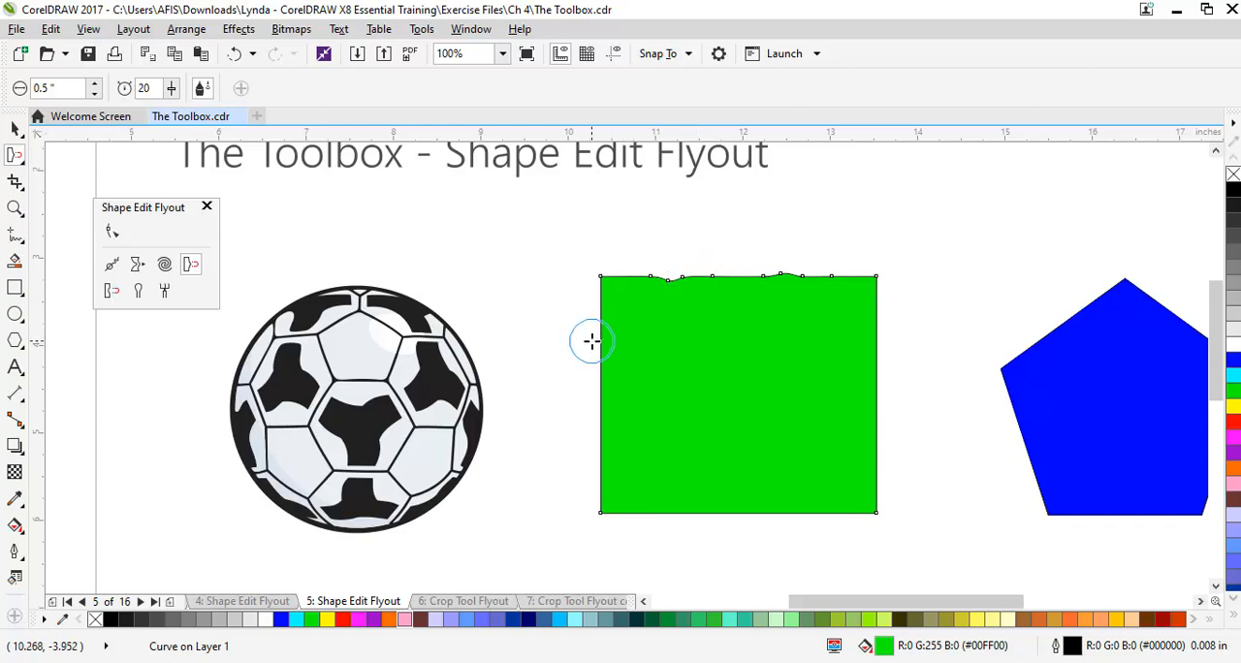
Move two nodes on the rectangle's top edge into a peak and a valley with the Shape tool, and undo these and the attract edits
scroll(679, 274, up, 4)
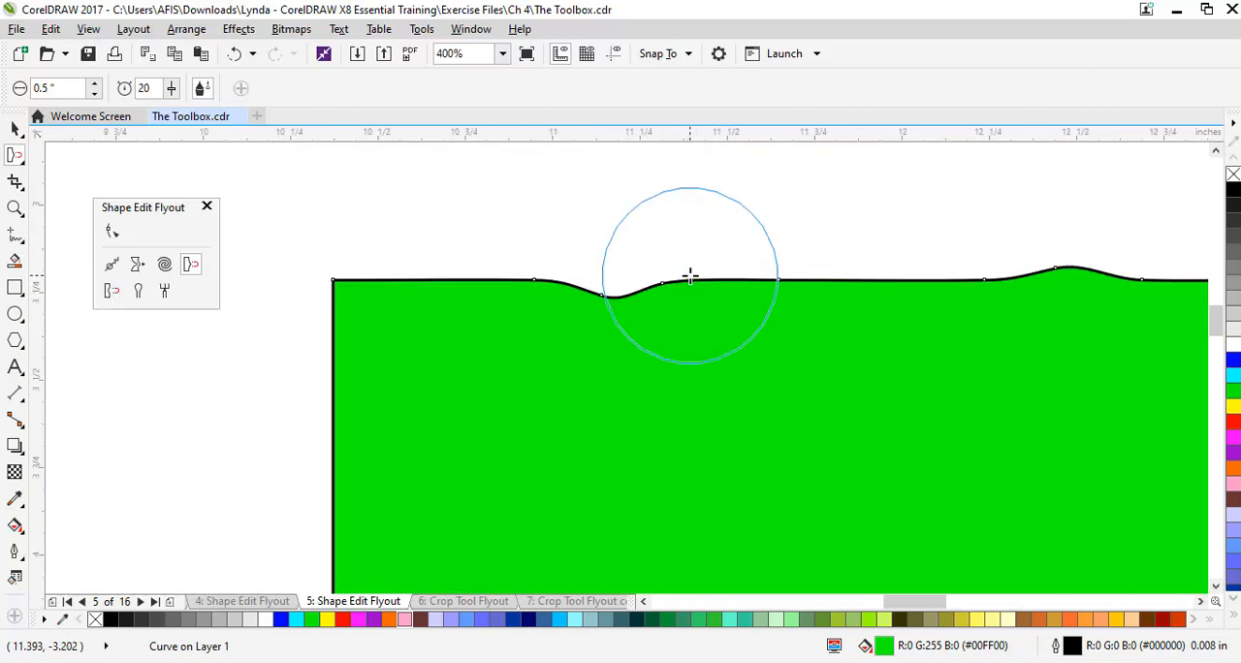
scroll(690, 276, down, 2)
scroll(621, 280, down, 2)
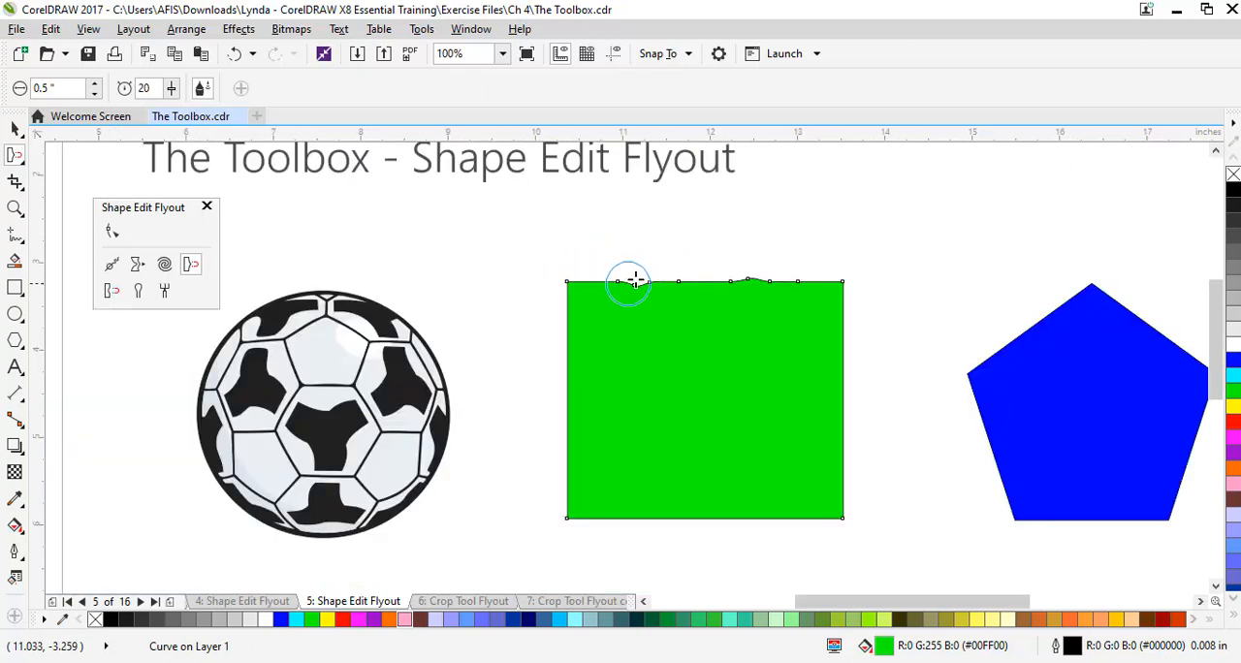
scroll(627, 278, up, 2)
scroll(640, 280, up, 2)
scroll(642, 285, down, 2)
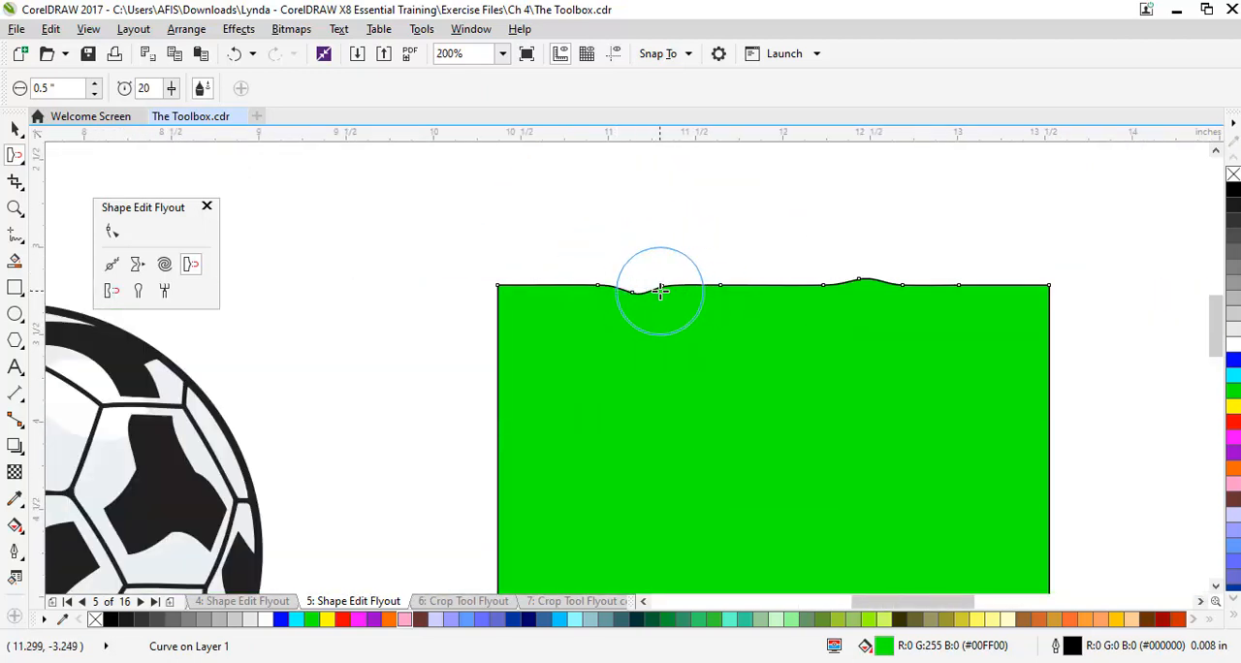
click(112, 236)
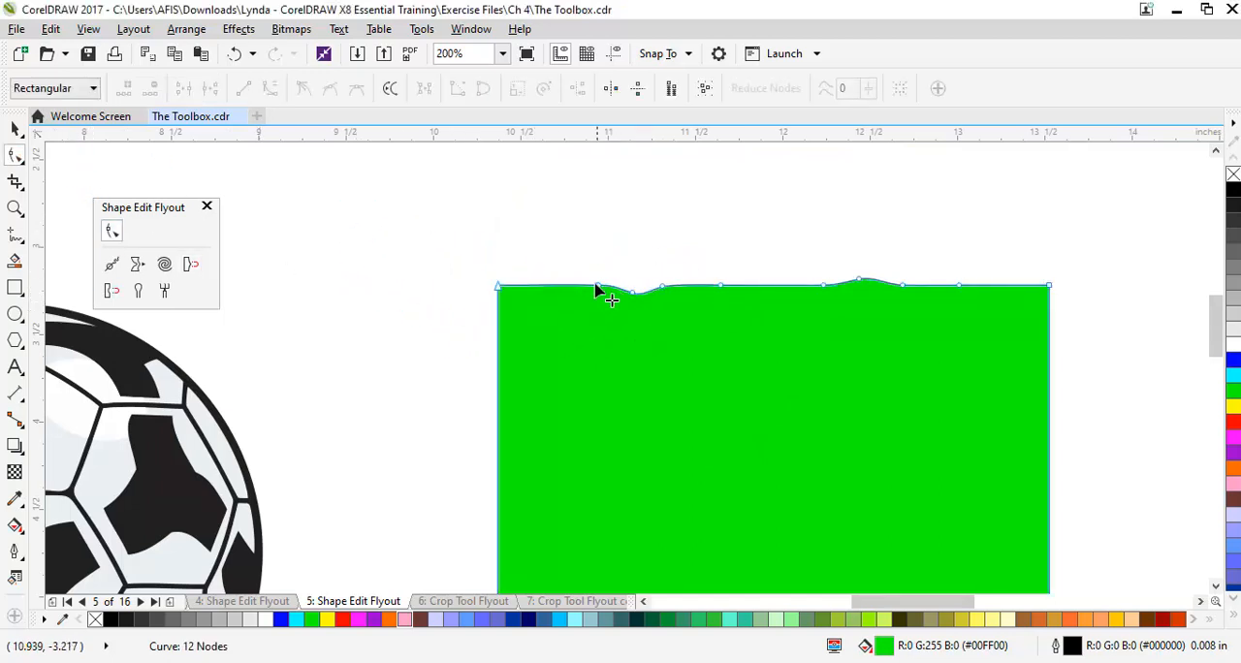
drag(598, 291, 579, 236)
drag(667, 290, 691, 368)
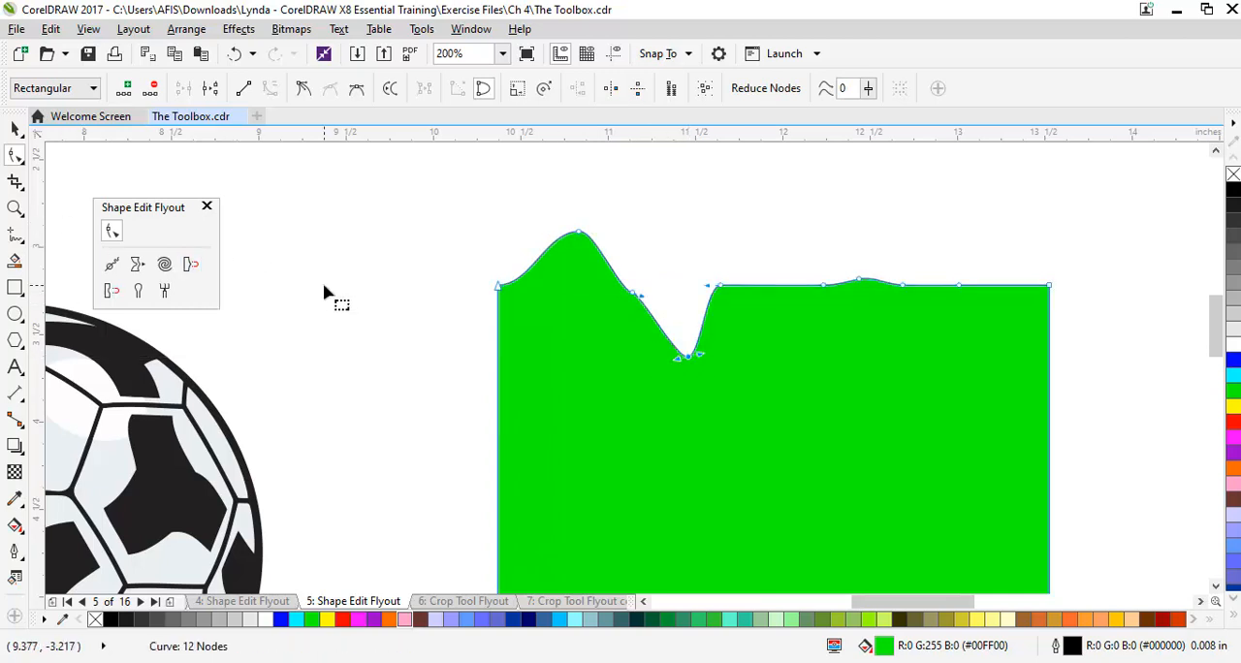
key(ctrl+z)
key(ctrl+z)
key(ctrl+z)
key(ctrl+z)
key(ctrl+z)
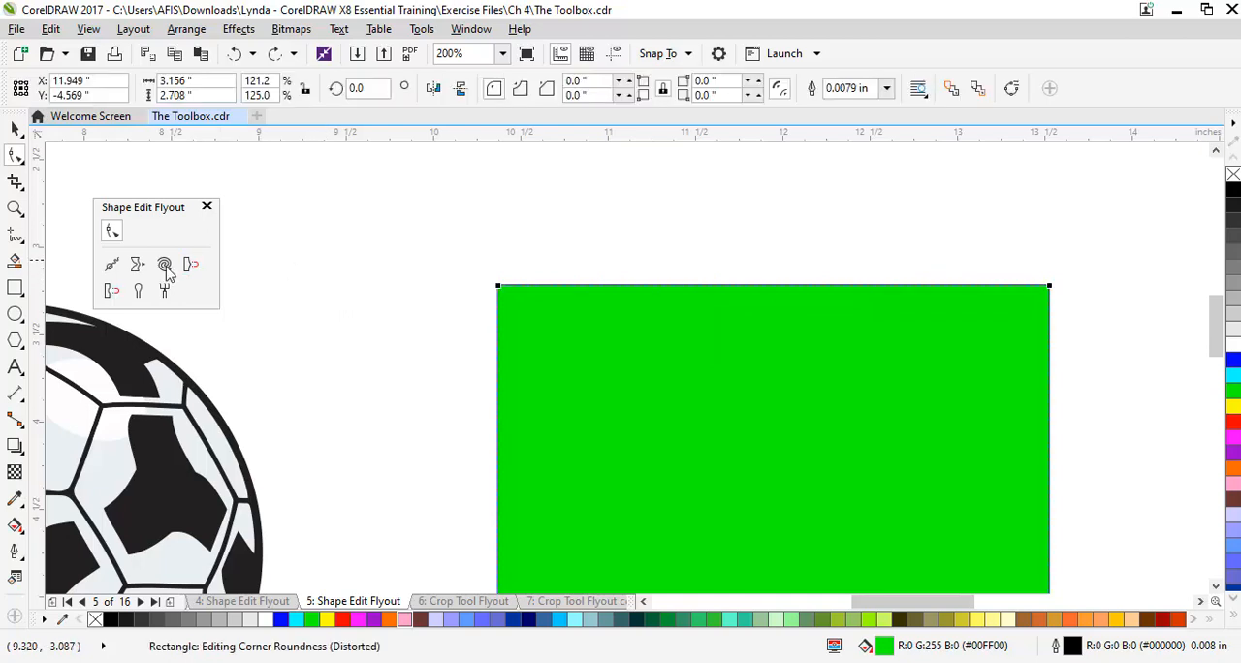
Push two slight bulges outward along the middle of the green rectangle's top edge with the Repel tool
click(112, 294)
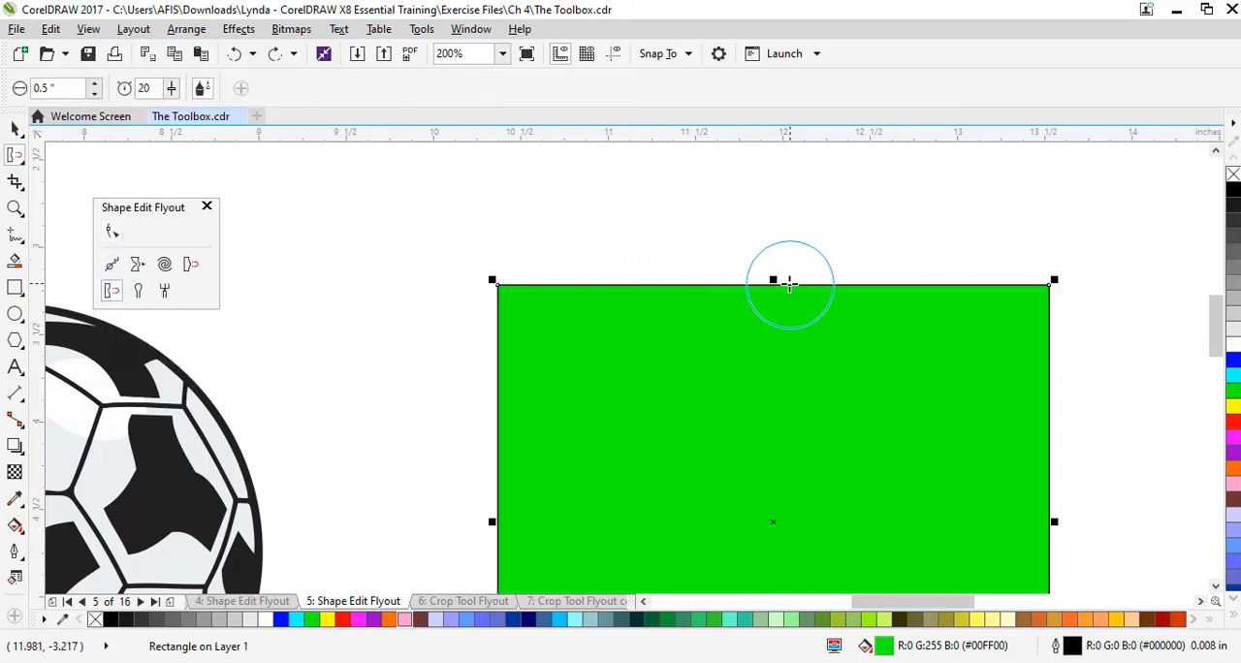
click(772, 308)
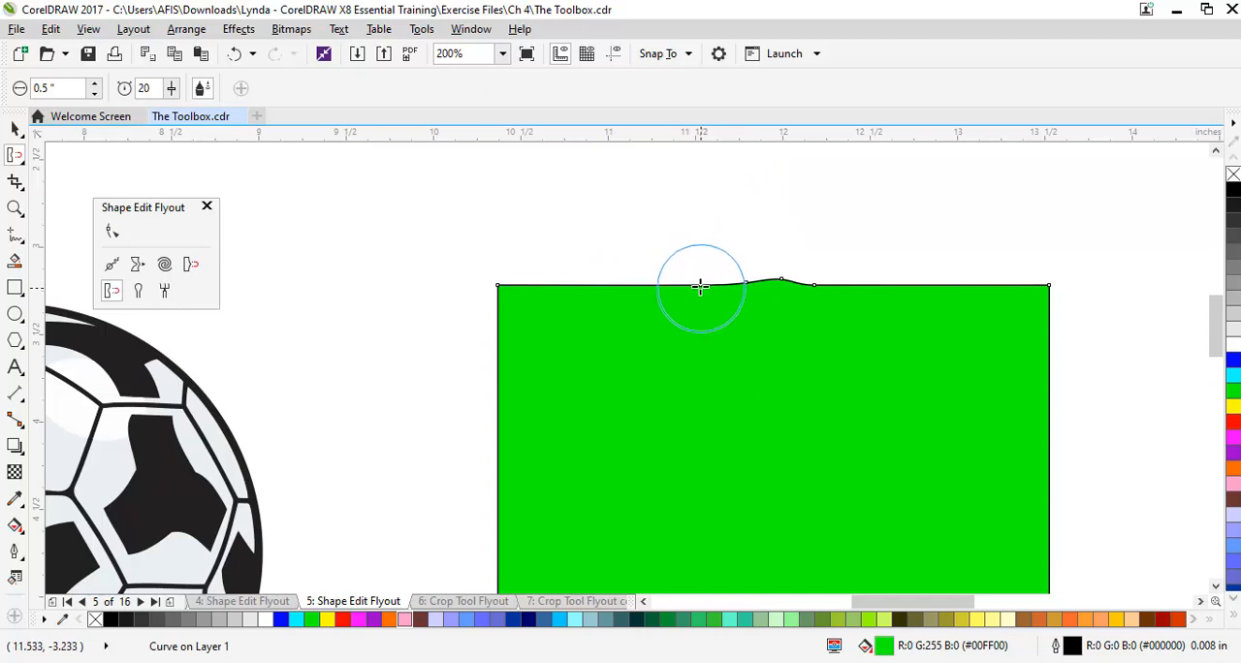
click(695, 308)
drag(695, 308, 686, 381)
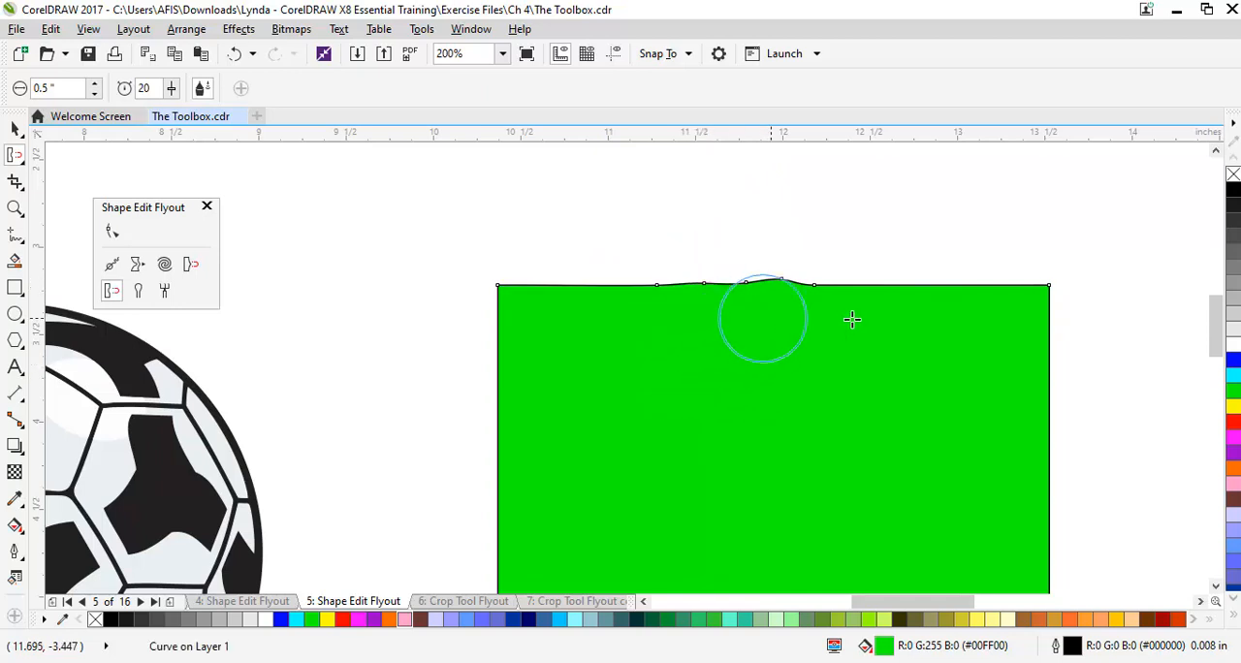
Raise the Repel pressure to 51 and push one bulge outward and one dent inward near the top edge's right end
drag(171, 88, 199, 115)
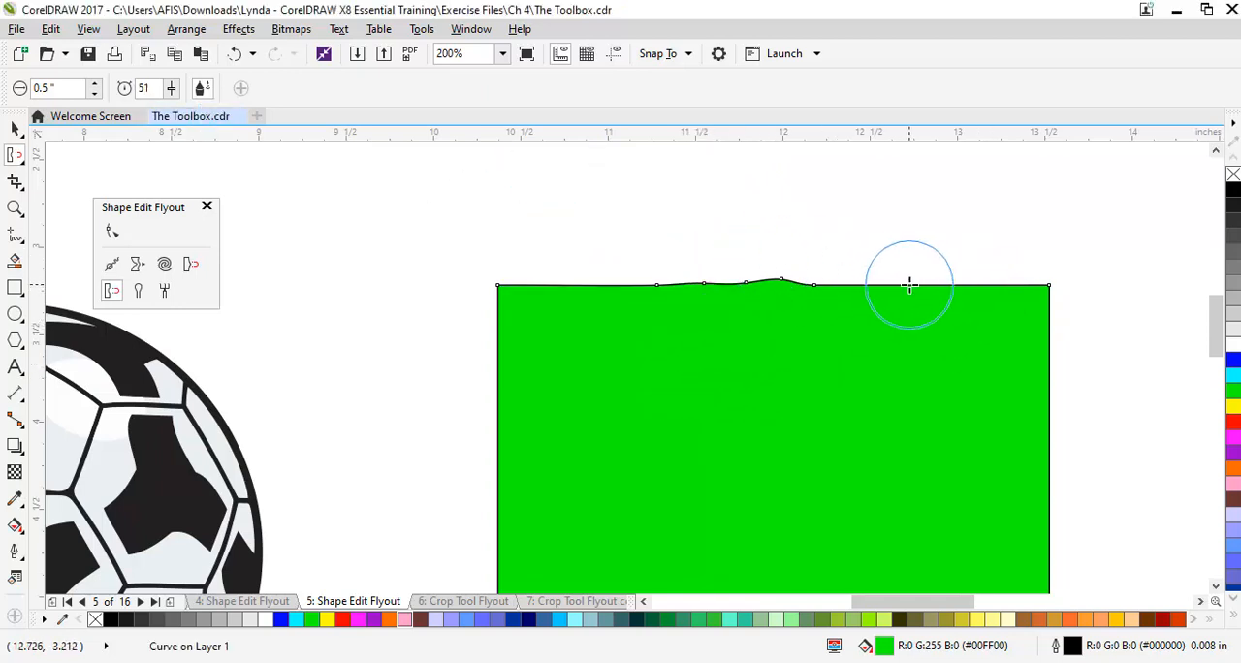
drag(908, 284, 906, 346)
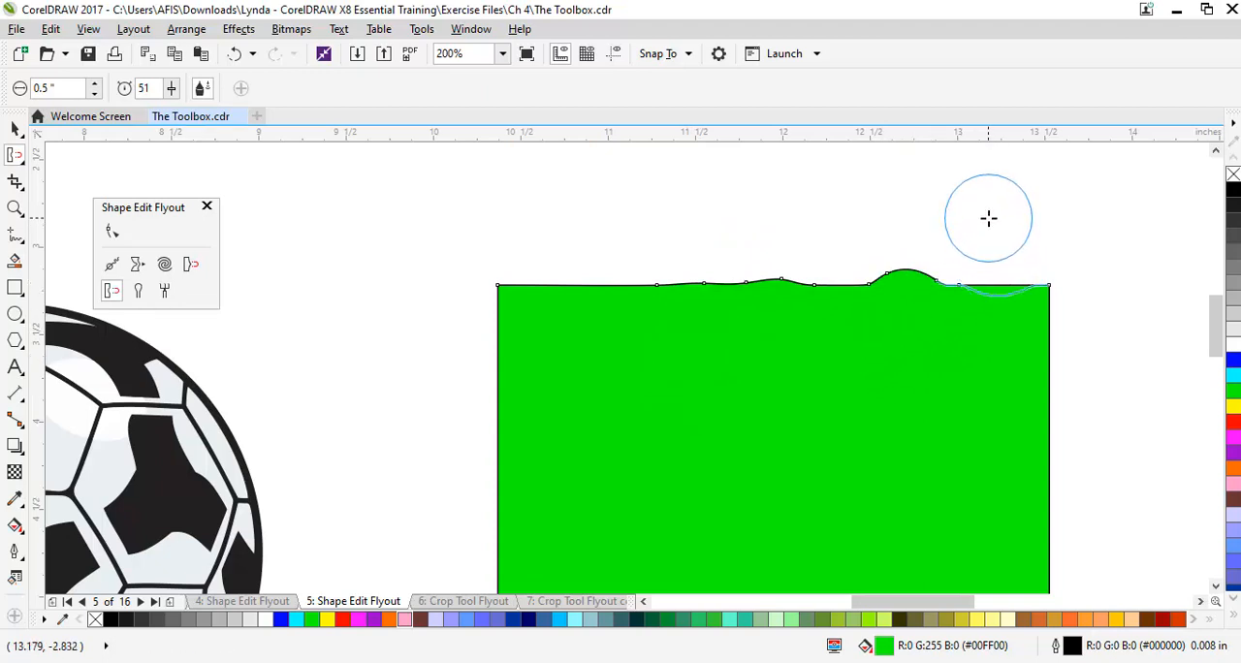
drag(989, 220, 975, 304)
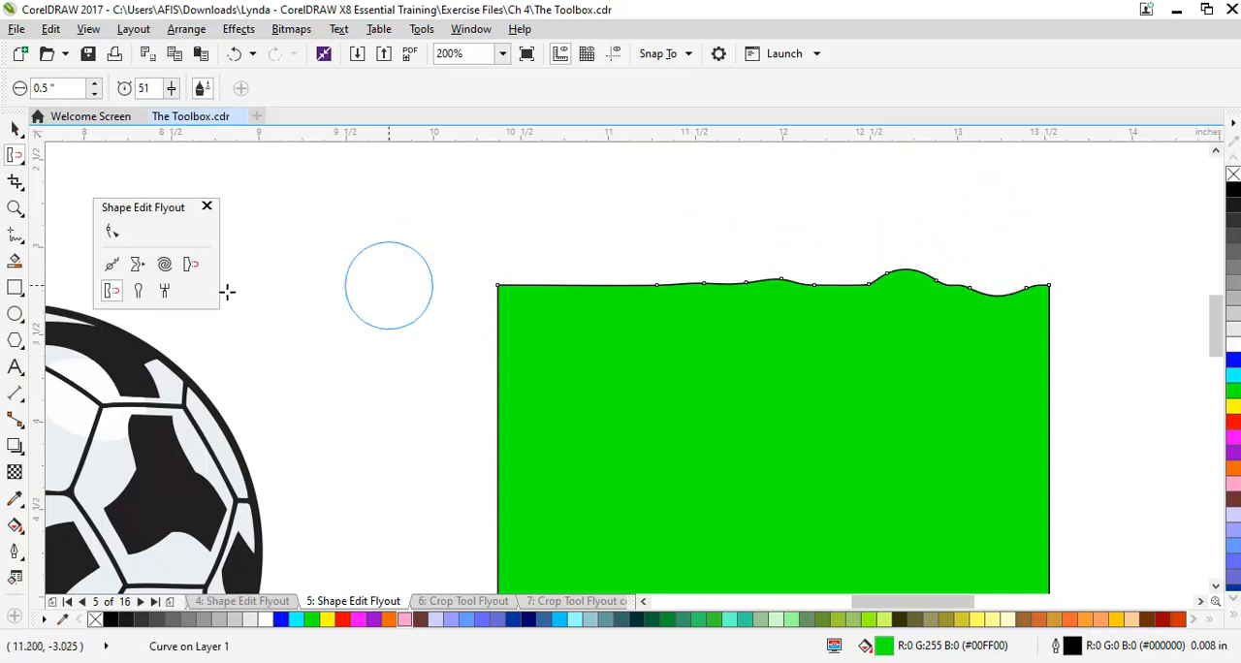
Set the Smudge tool's nib size to 0.5 inch and select the blue pentagon
click(138, 291)
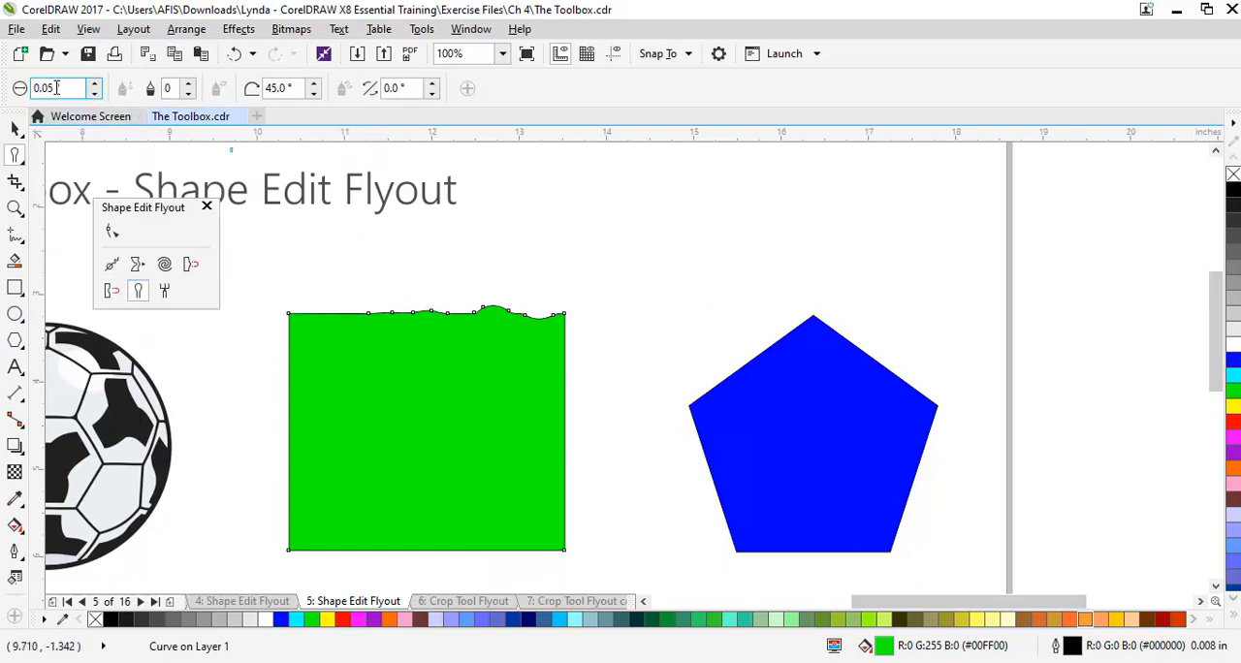
drag(46, 87, 42, 88)
text(5)
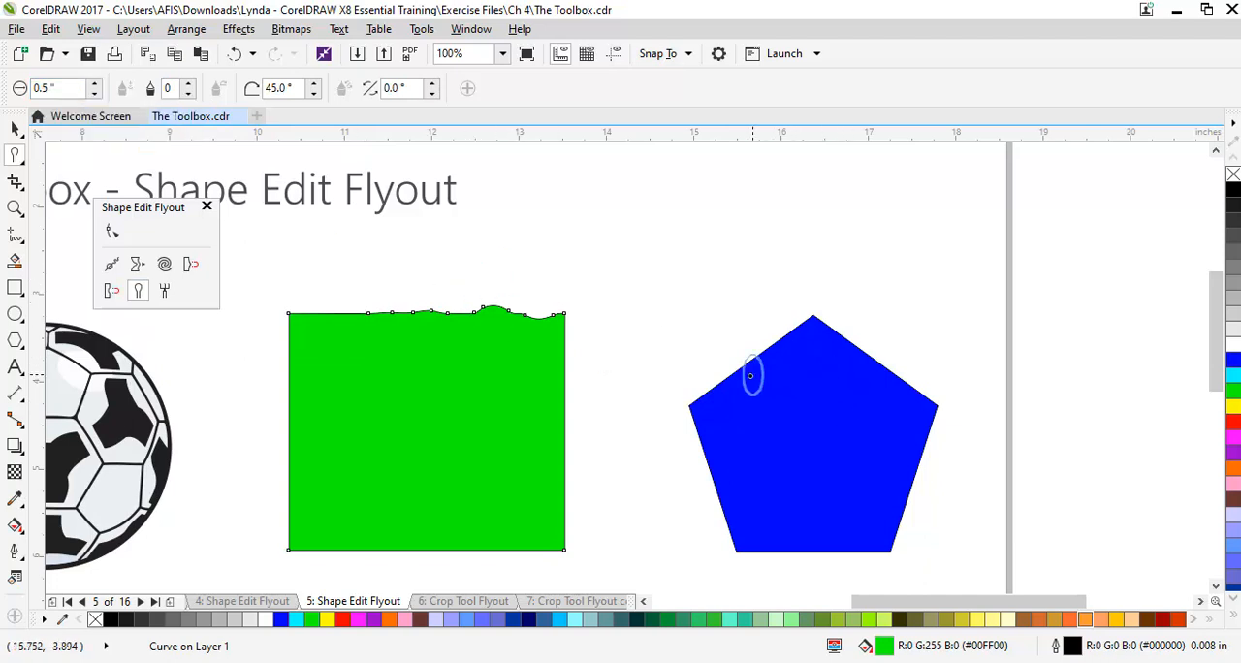
click(136, 295)
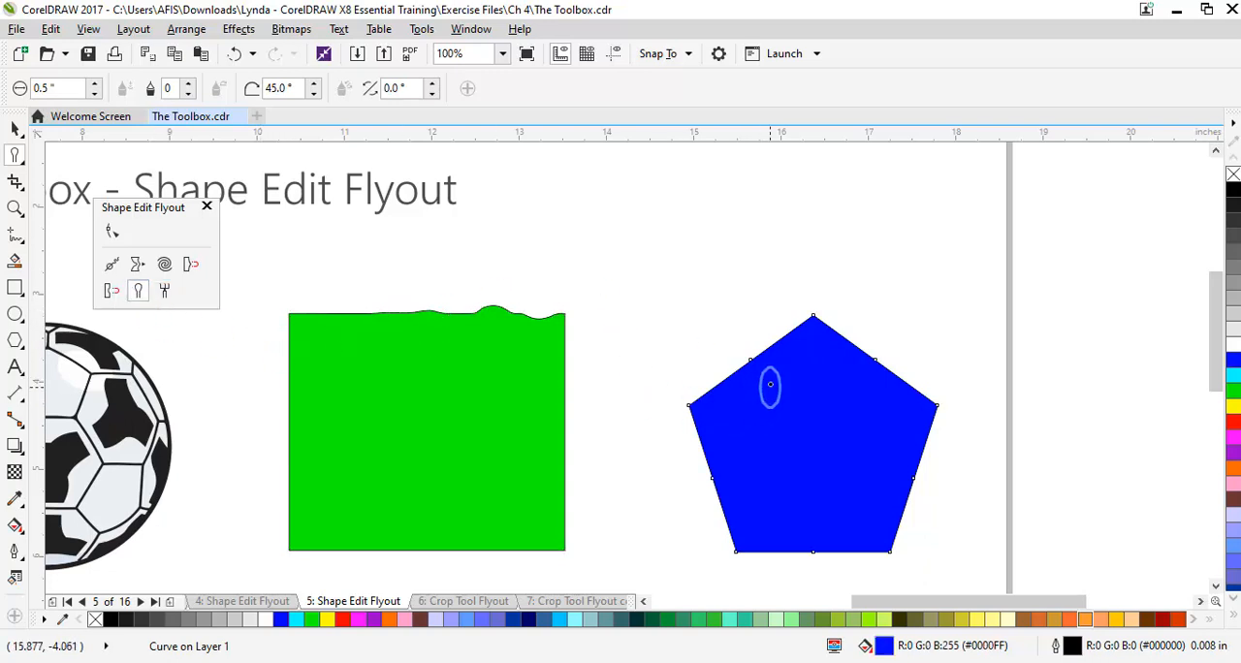
Smudge three arms outward from the pentagon's upper-left, upper-right and left edges
drag(766, 380, 706, 323)
drag(865, 376, 899, 295)
mouse_move(732, 455)
mouse_down()
mouse_move(673, 457)
mouse_move(651, 485)
mouse_up()
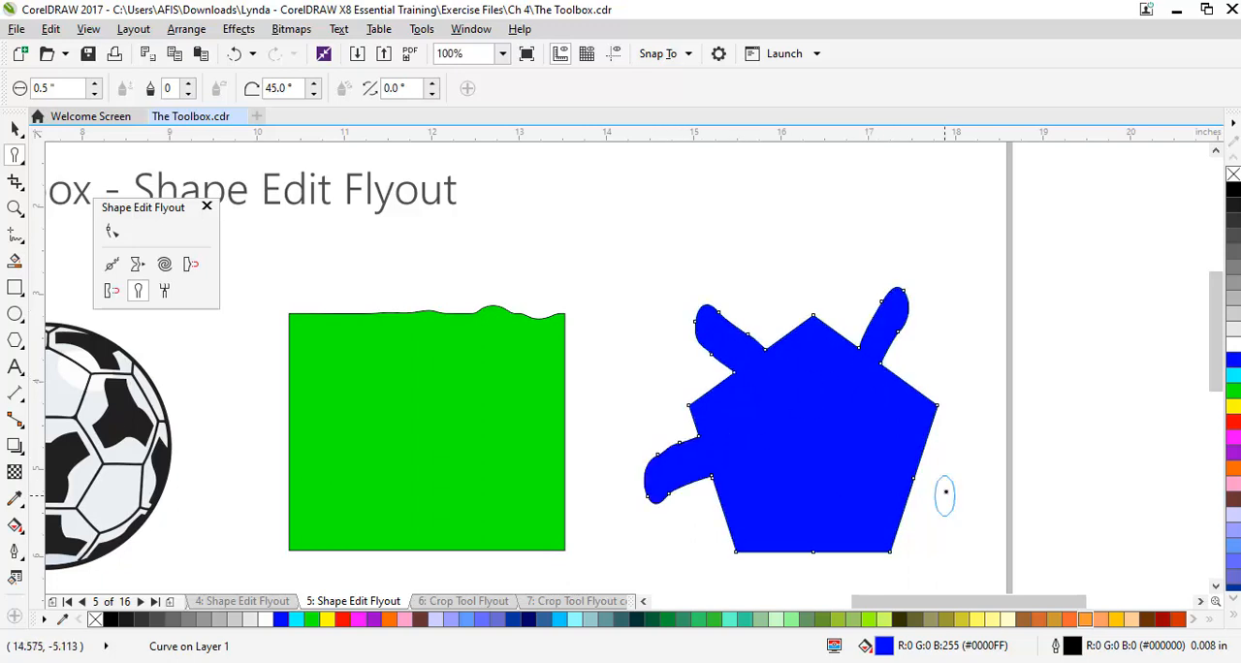
Smudge an arm from the pentagon's lower-right edge, and at a 90° pen tilt three wider arms from its top, upper right and upper left
drag(887, 468, 943, 515)
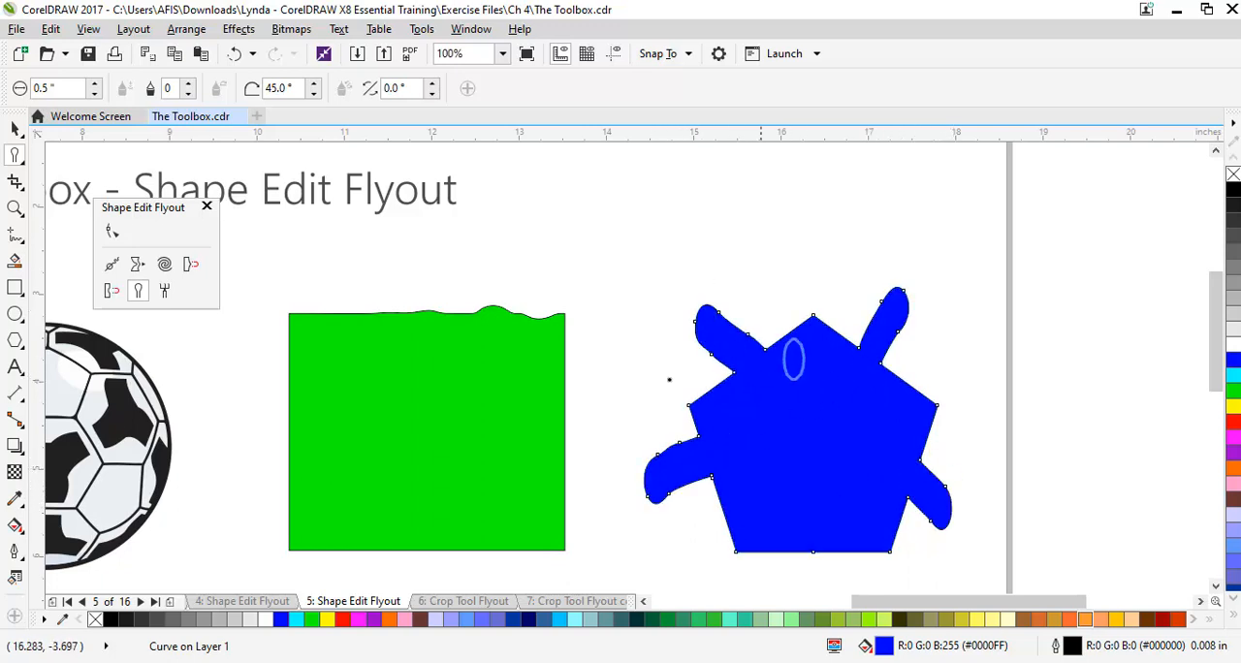
click(314, 83)
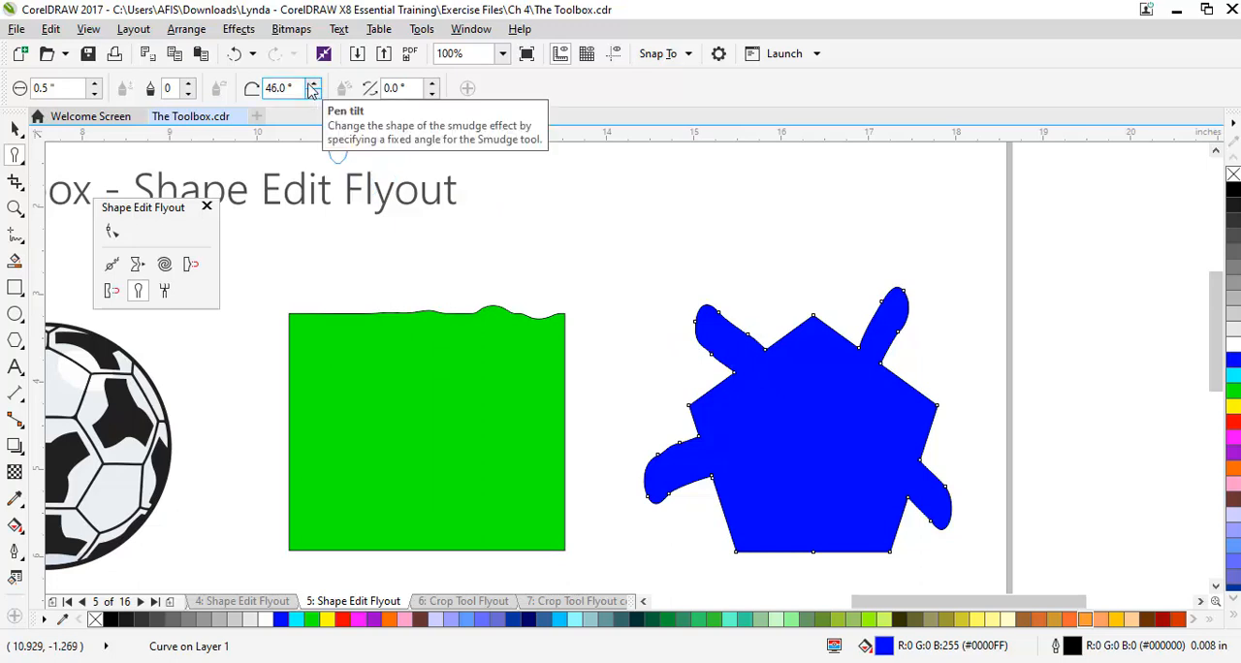
drag(278, 87, 234, 87)
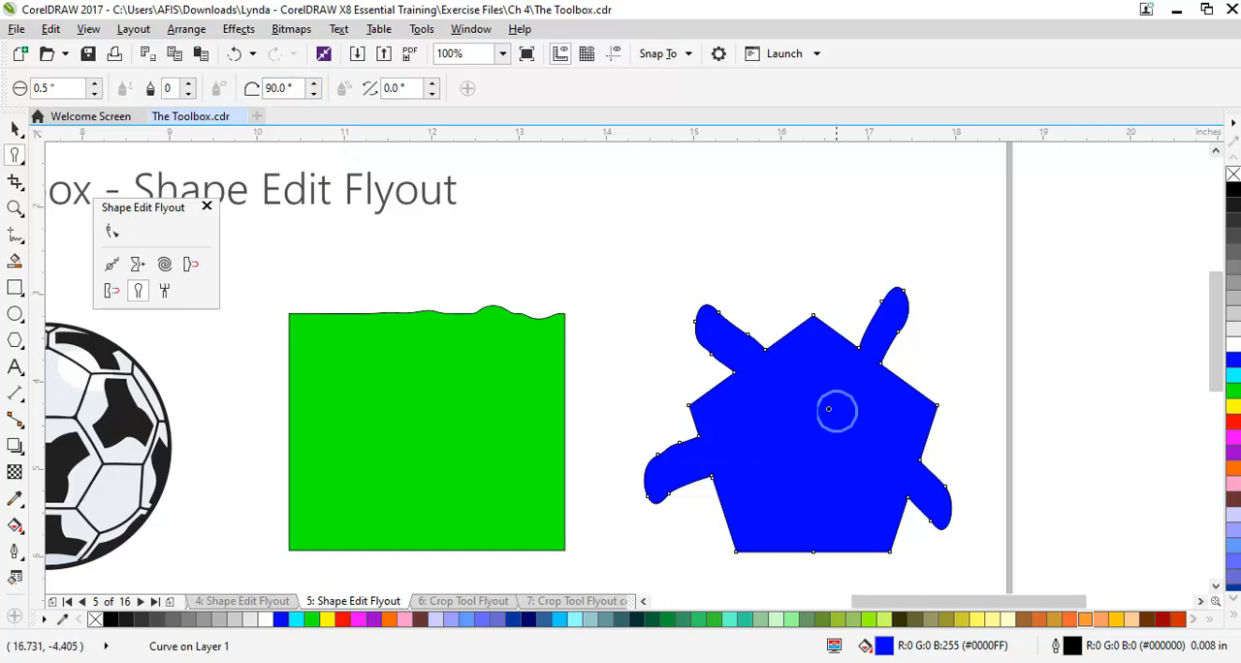
drag(901, 416, 943, 324)
drag(814, 399, 803, 286)
drag(742, 398, 646, 351)
scroll(736, 385, down, 2)
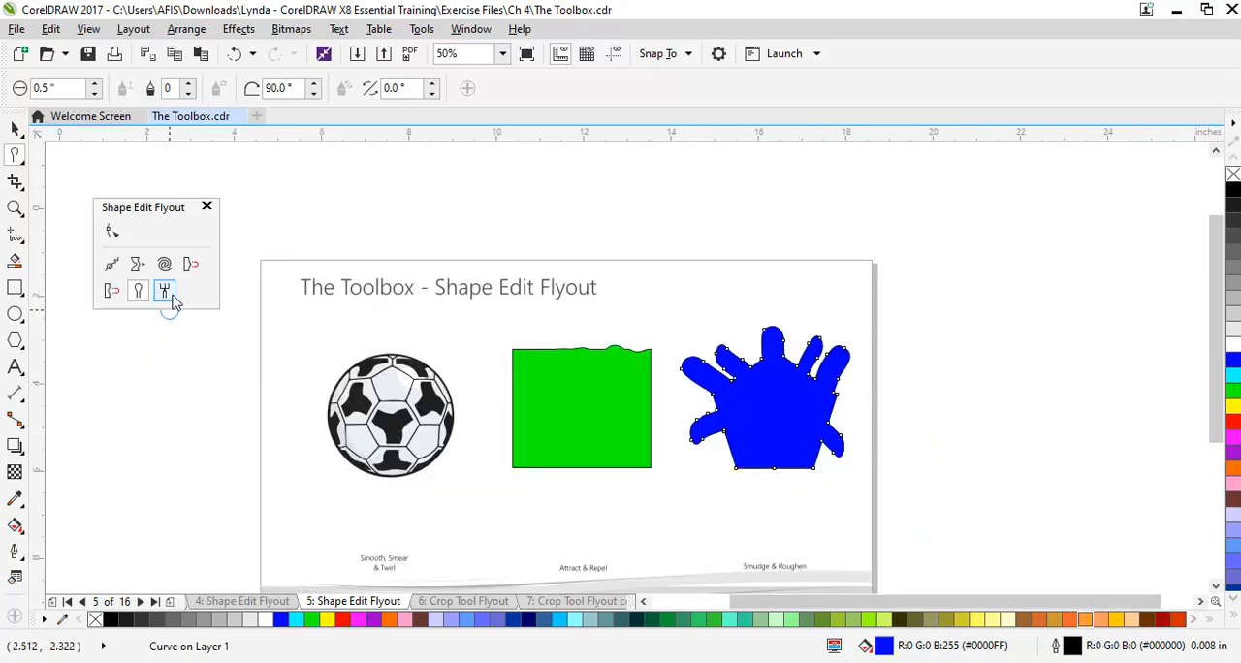
Undo the last four smudges on the pentagon
key(ctrl+z)
key(ctrl+z)
key(ctrl+z)
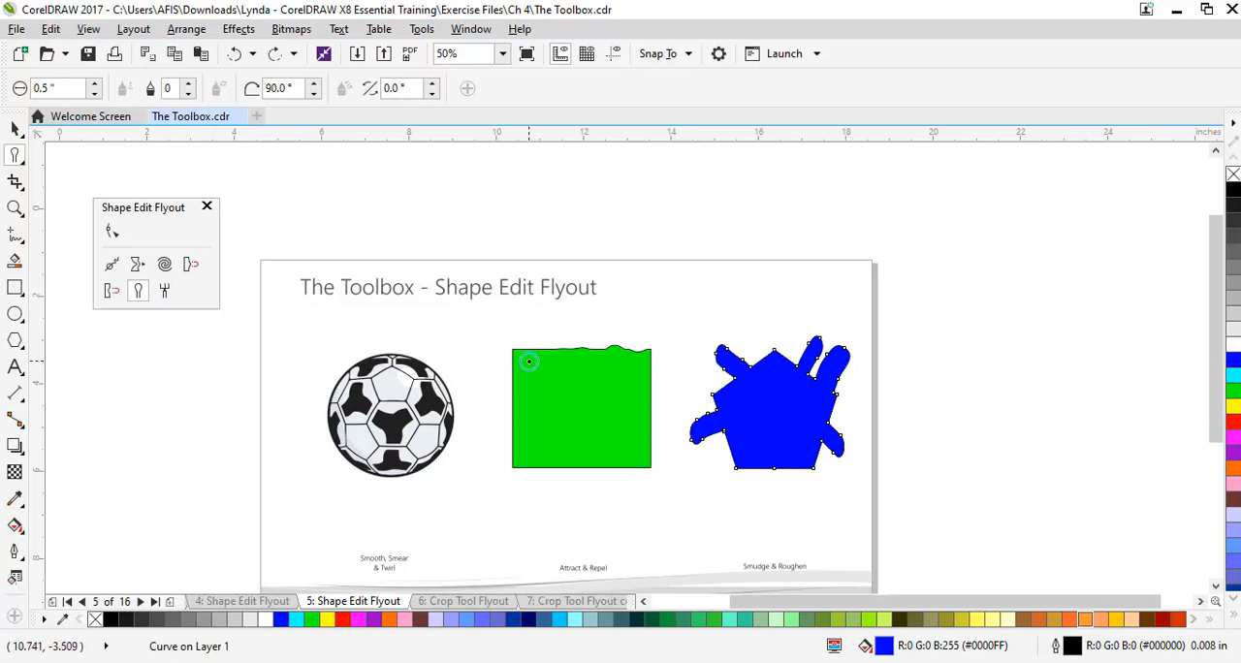
Roughen the pentagon's lower-right edge into a jagged line with the Roughen tool at a 0.25-inch nib size
click(165, 290)
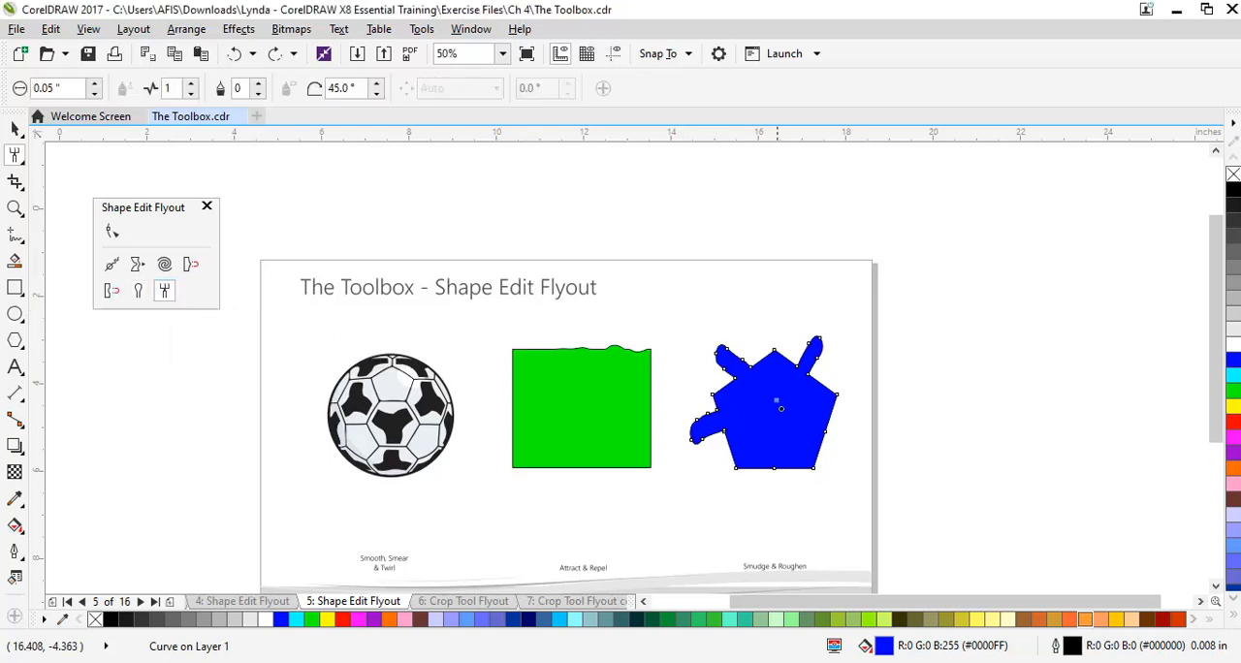
scroll(773, 402, up, 3)
scroll(774, 451, down, 2)
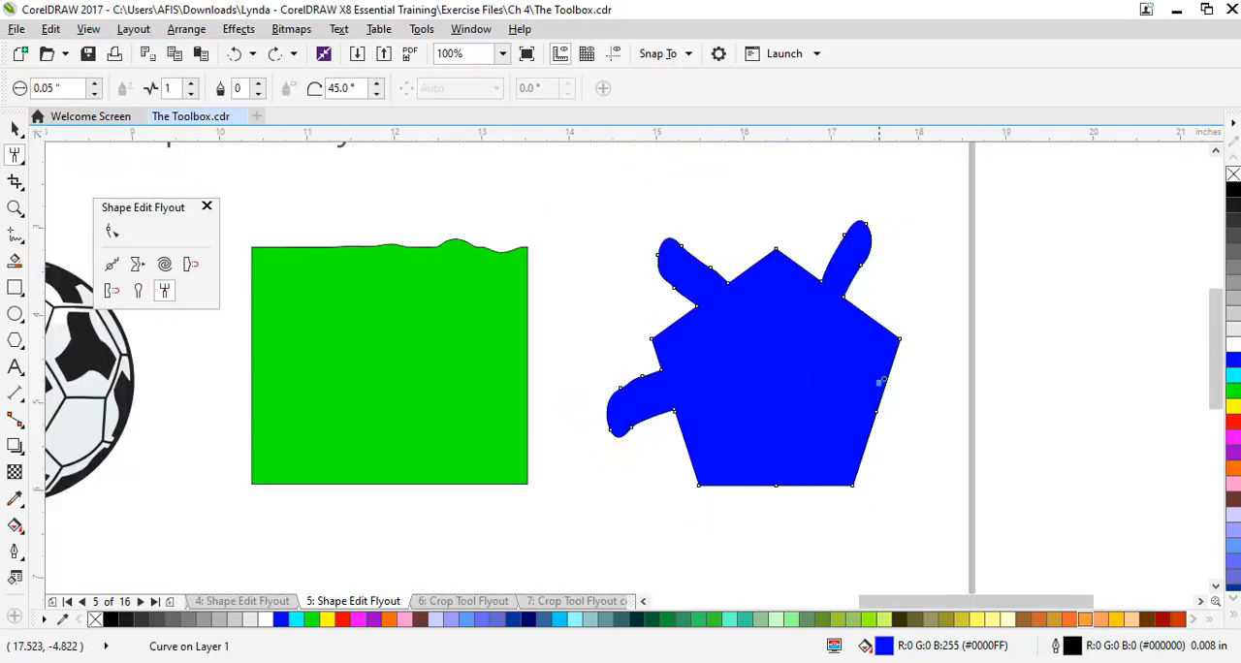
scroll(886, 378, up, 2)
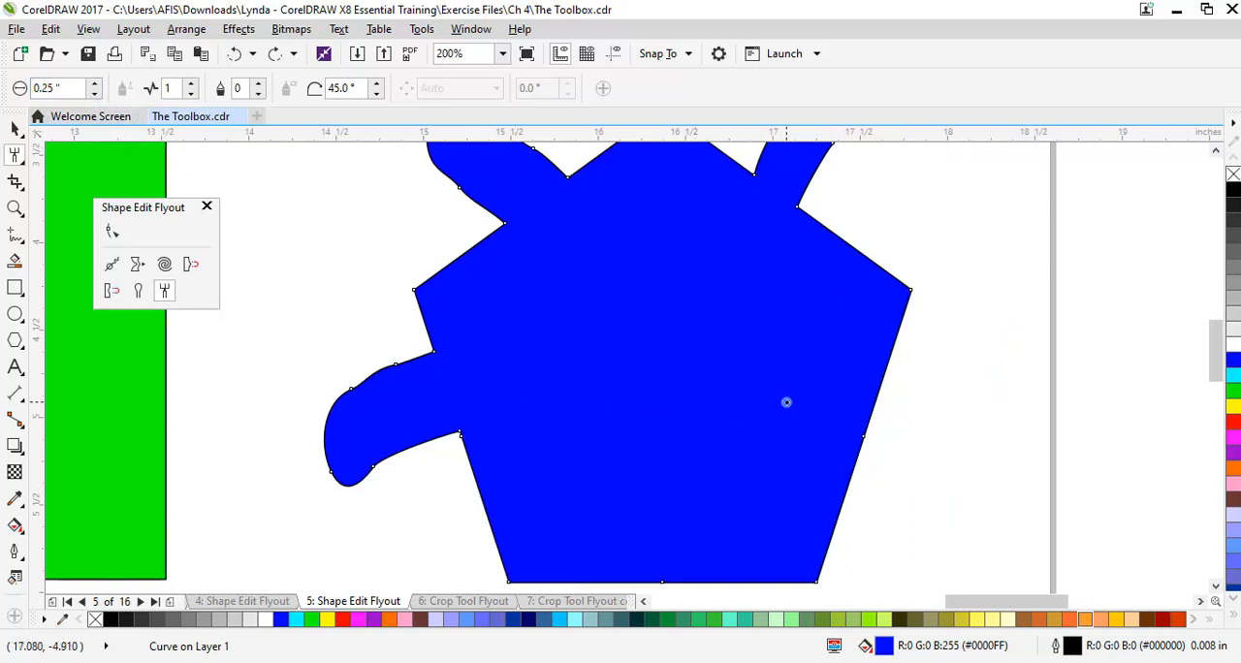
drag(891, 357, 835, 538)
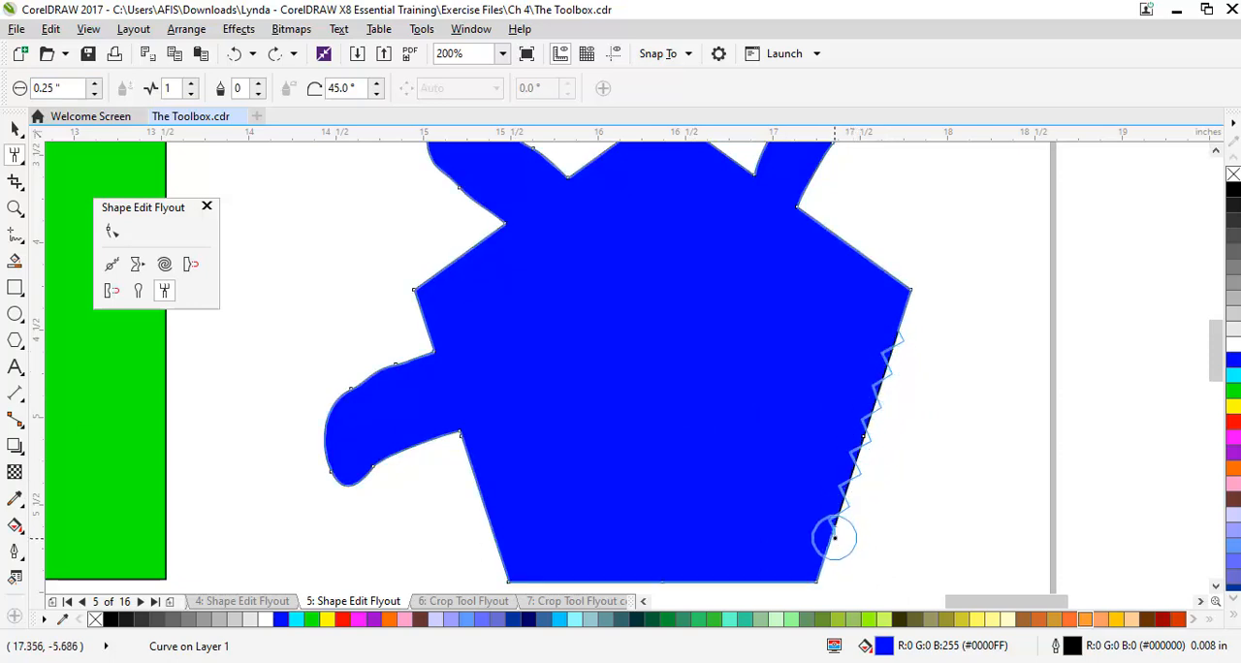
scroll(868, 402, up, 2)
scroll(854, 383, down, 4)
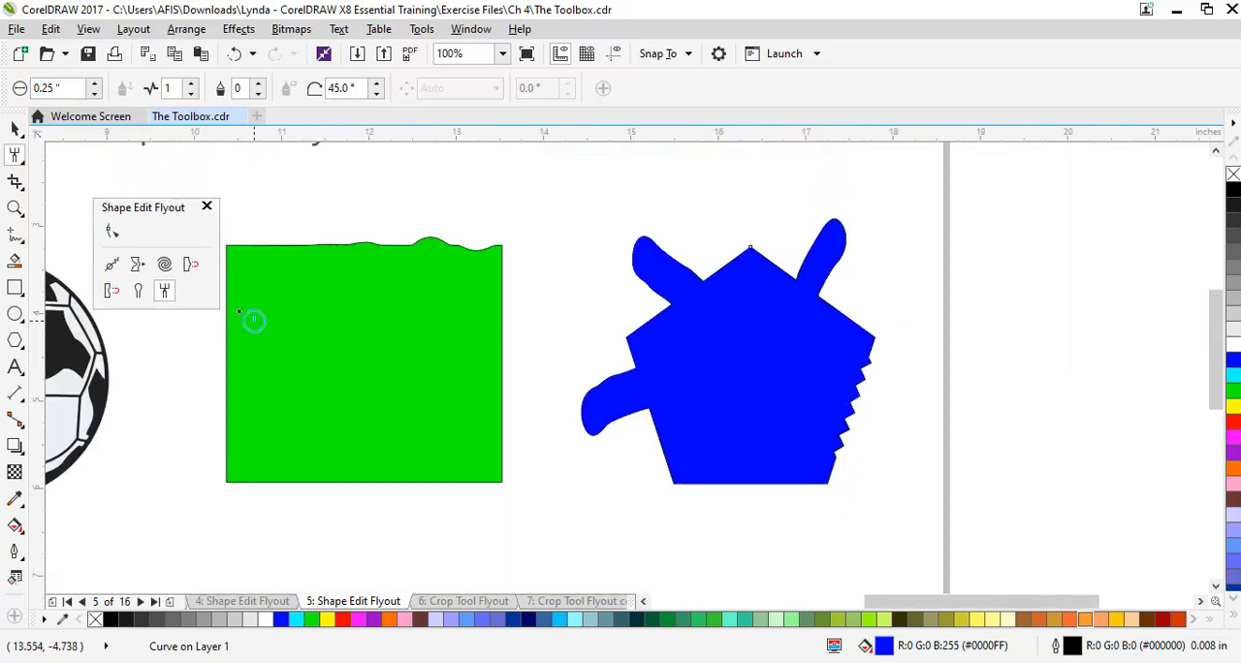